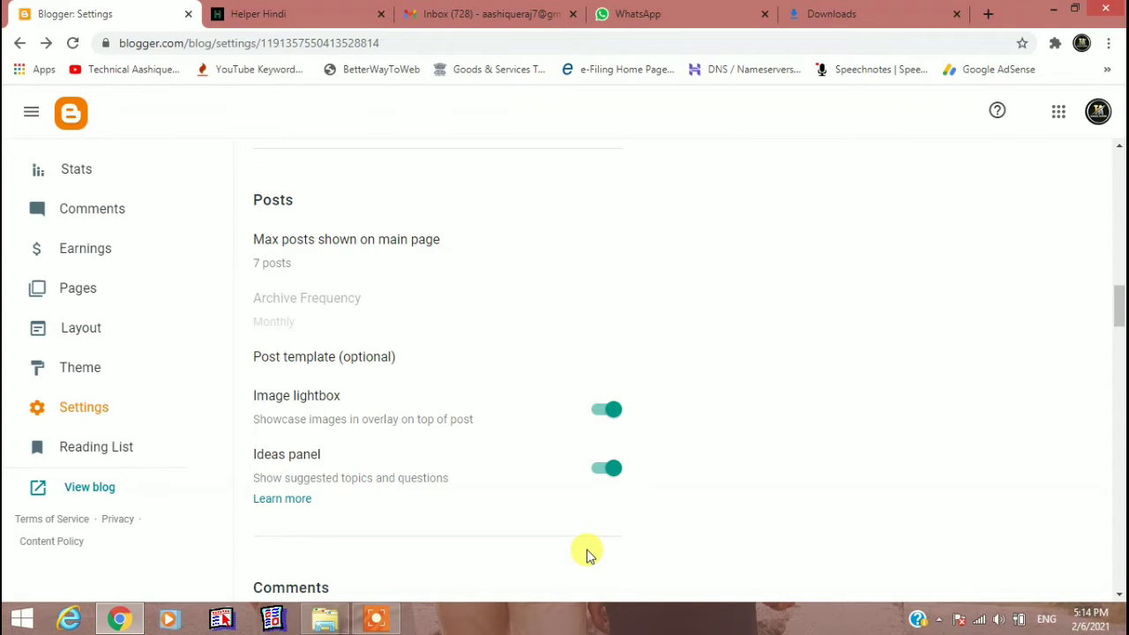
Inspect the maximum number of posts shown on the main page in the Posts settings, closing the dialog without saving
scroll(589, 553, down, 2)
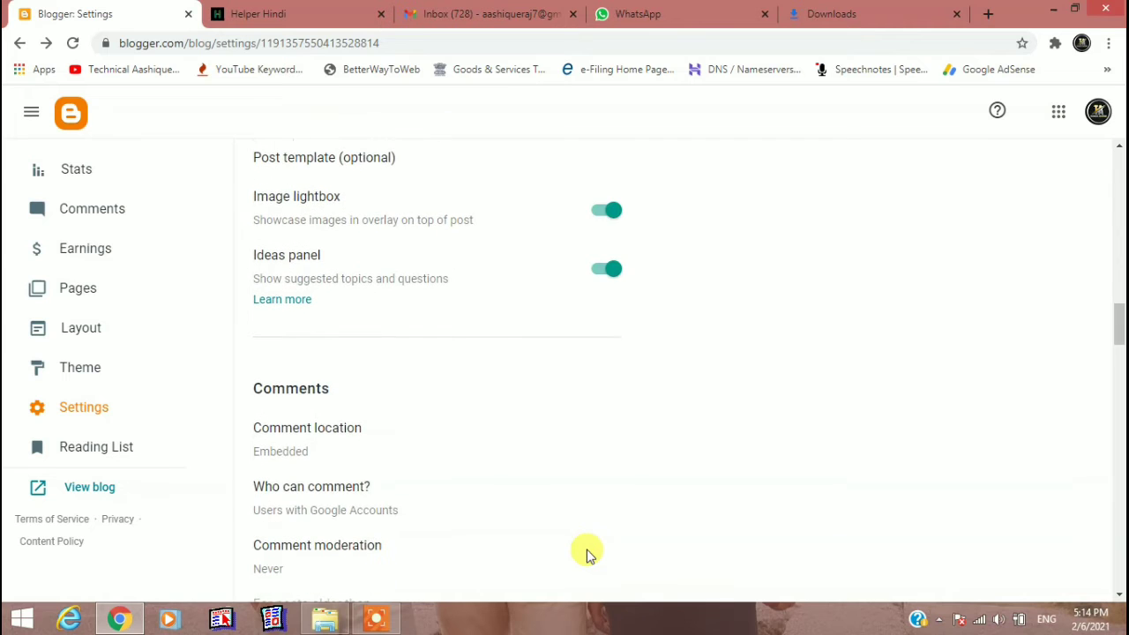
scroll(589, 553, up, 1)
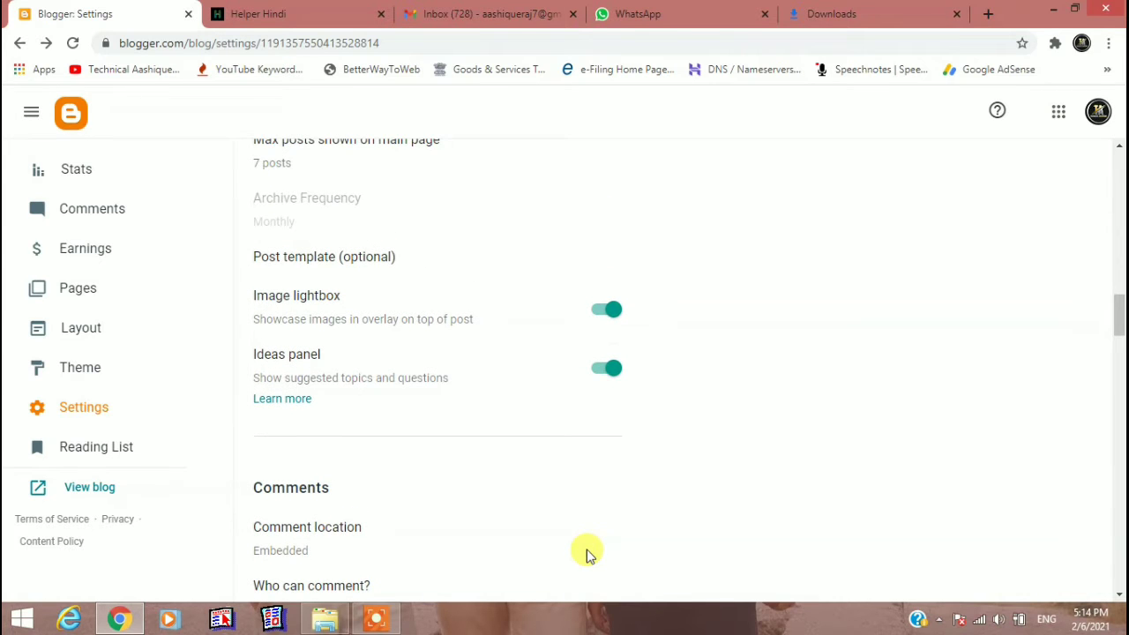
scroll(589, 553, up, 1)
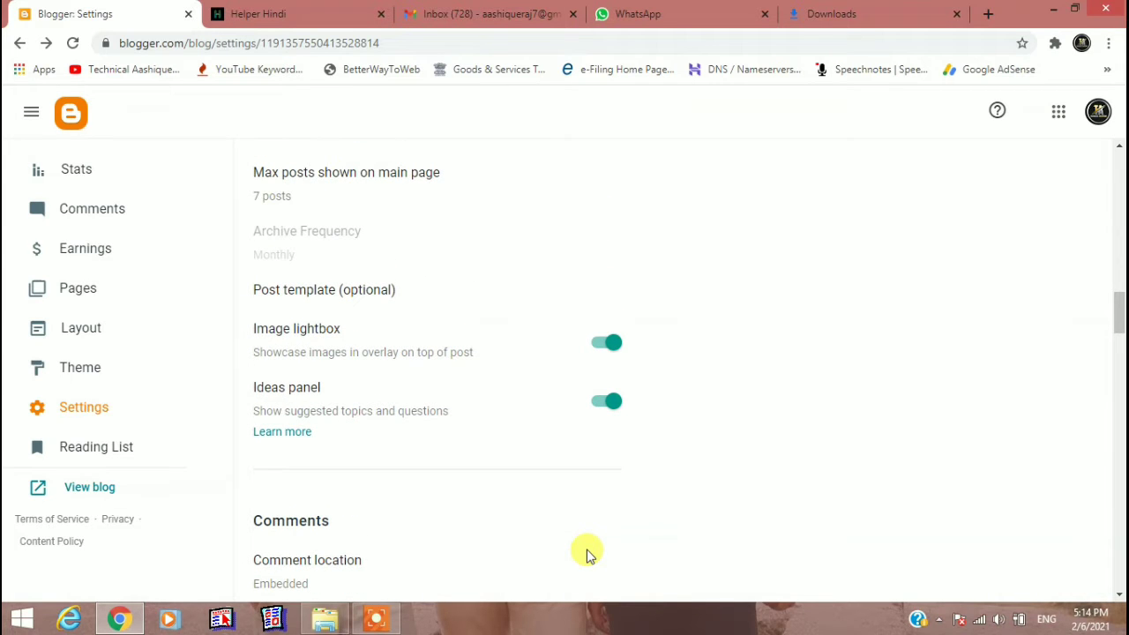
scroll(589, 552, up, 1)
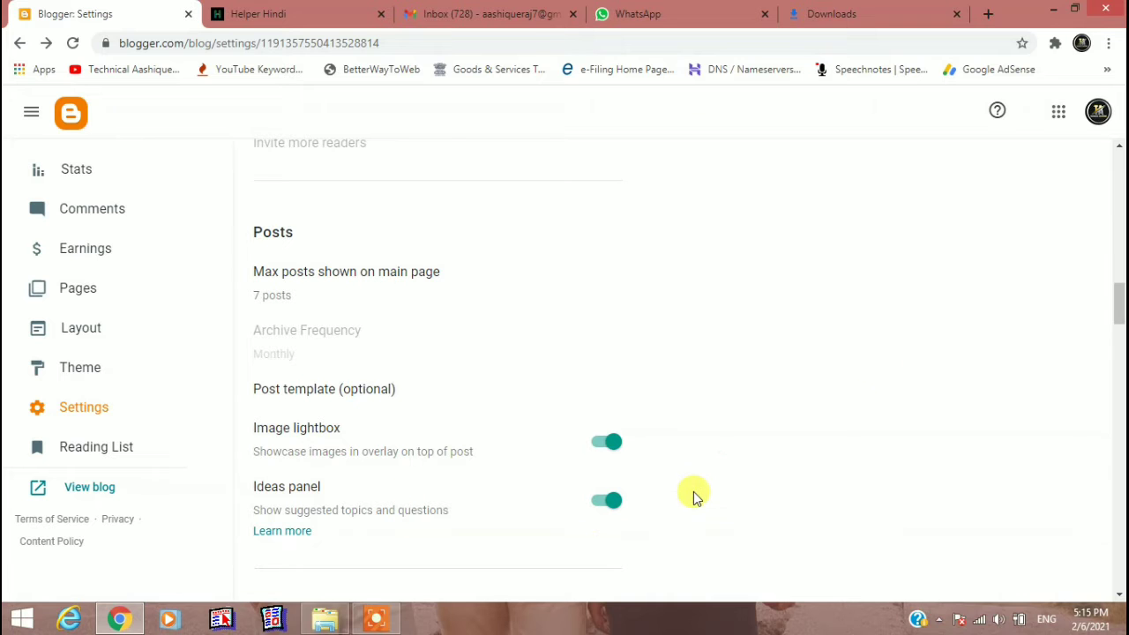
mouse_move(1118, 305)
mouse_down()
mouse_move(1118, 277)
mouse_move(1119, 315)
mouse_up()
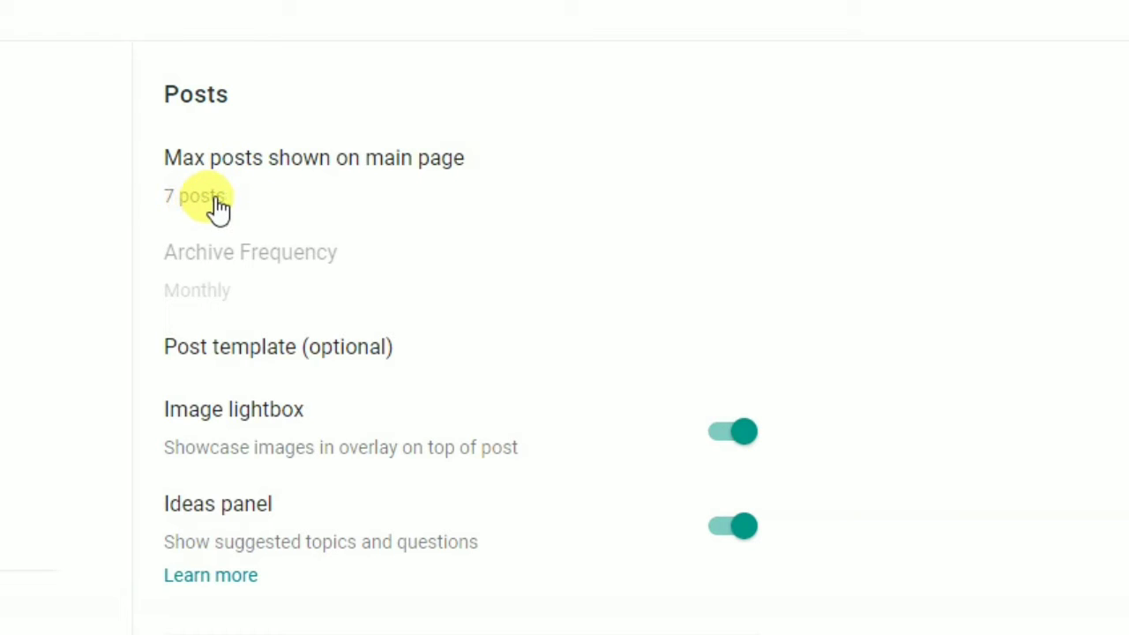
click(238, 181)
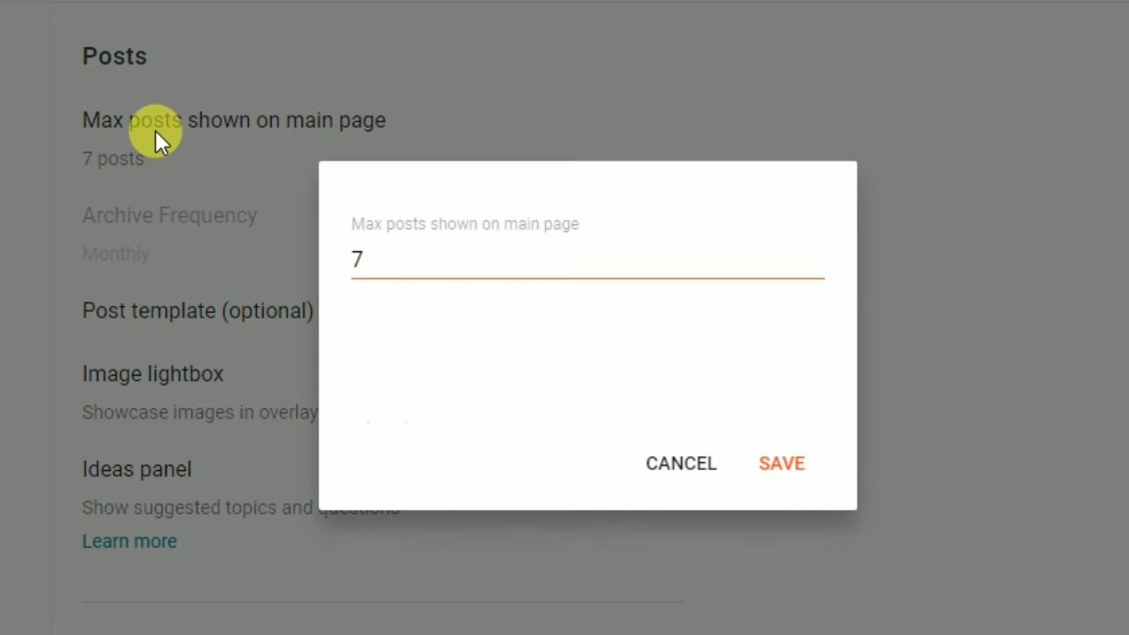
click(425, 265)
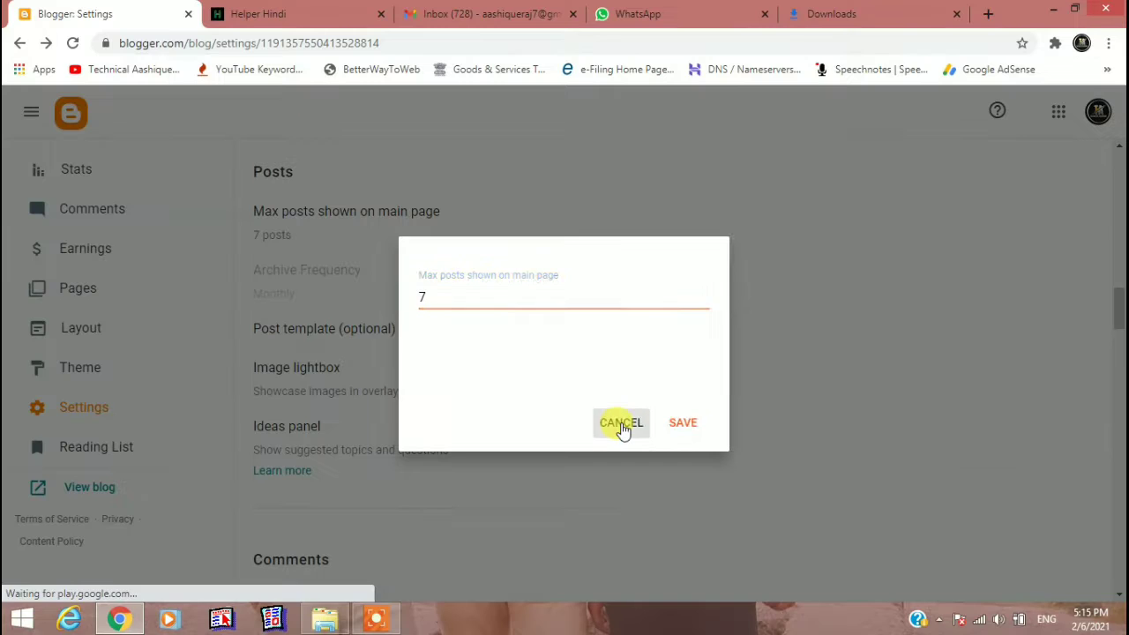
click(680, 460)
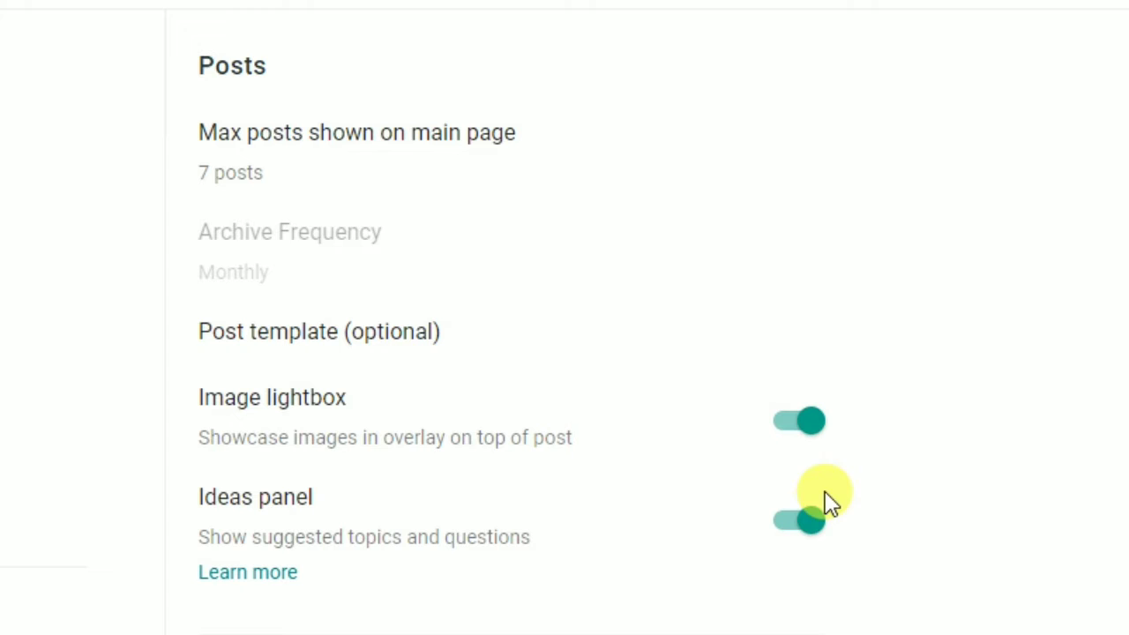
Inspect the optional post template editor in the Posts settings and close it without saving
click(299, 344)
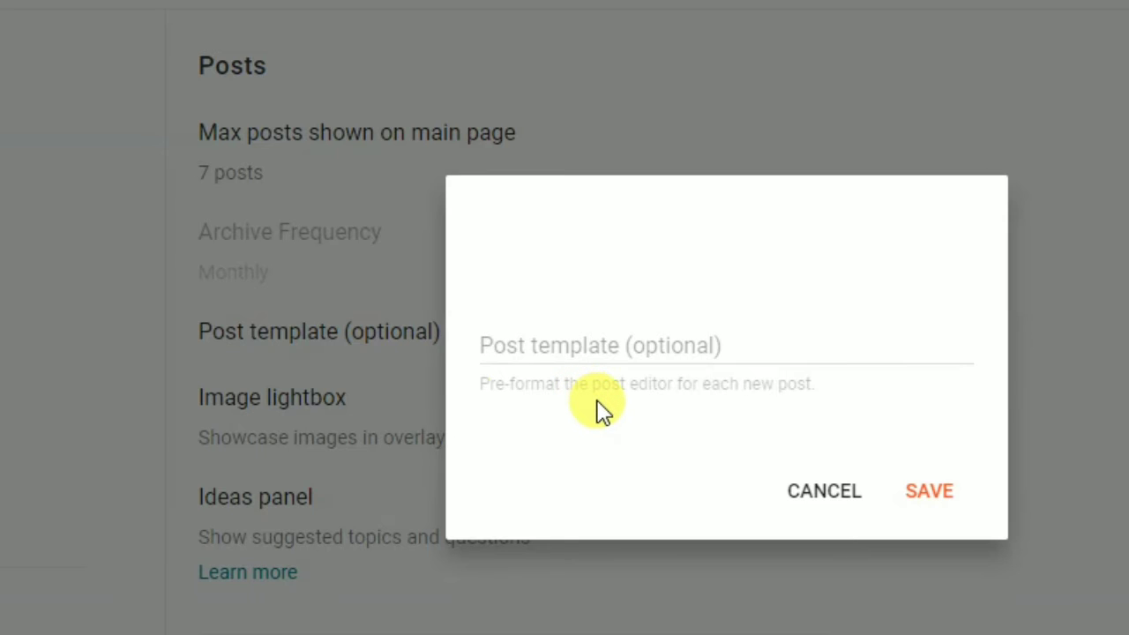
click(544, 353)
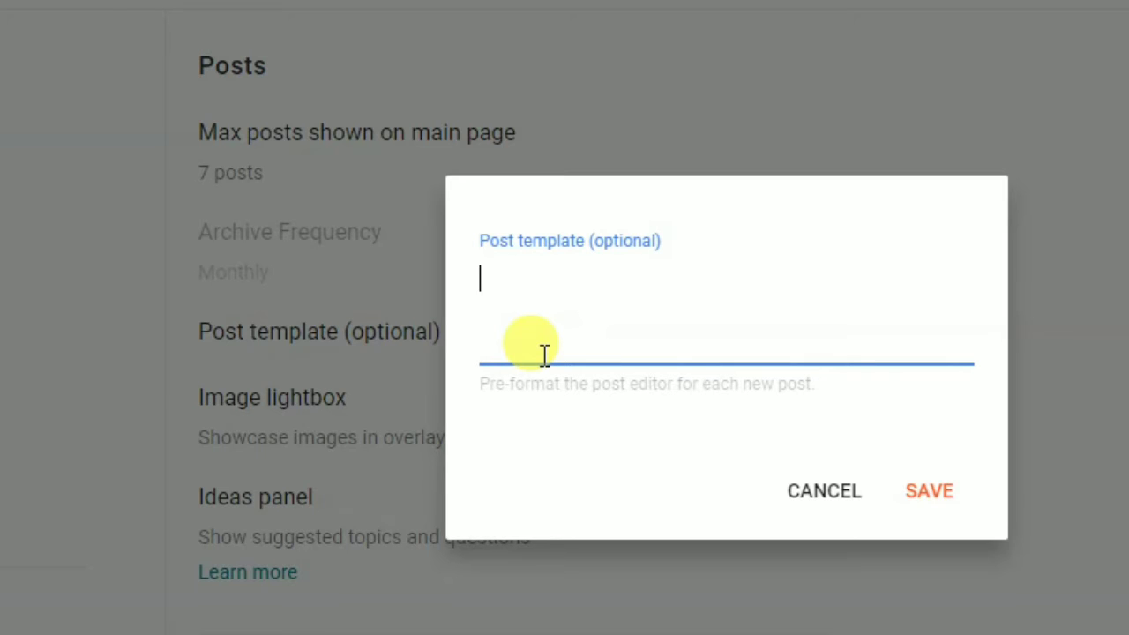
click(806, 496)
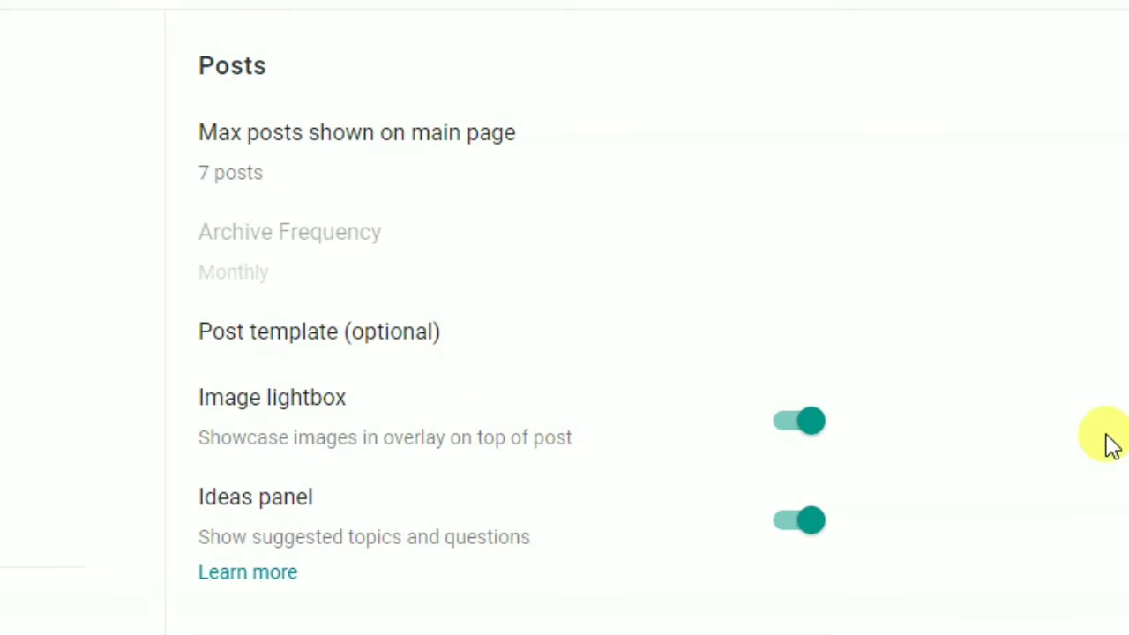
Look over the posts on the live Helper Hindi blog page up to its header, and return to the Blogger settings
scroll(1109, 443, down, 2)
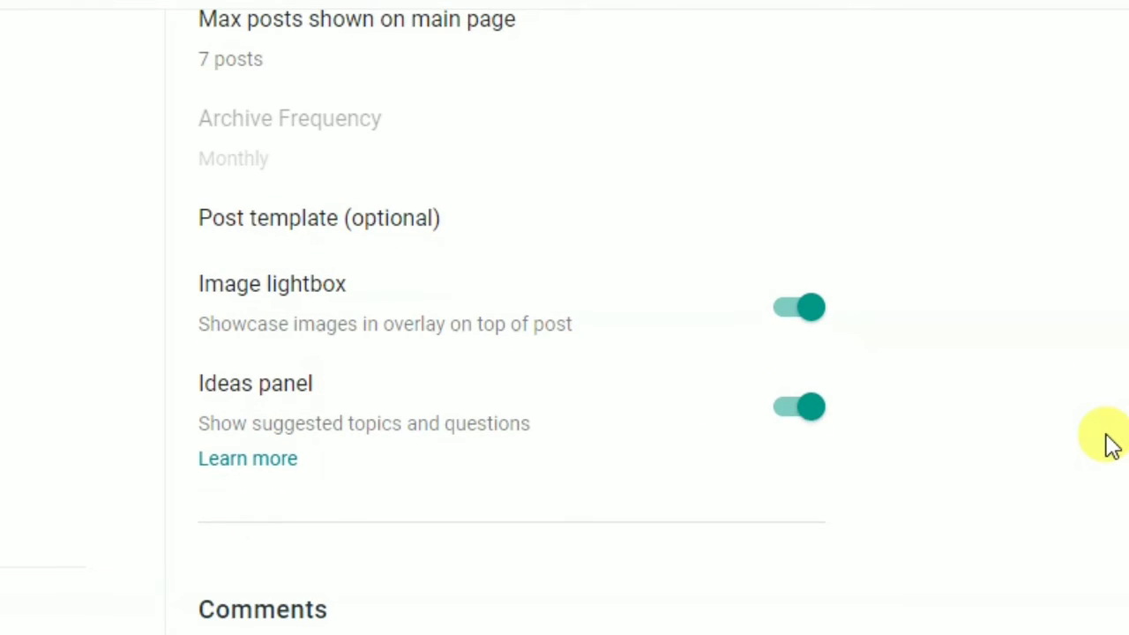
click(279, 12)
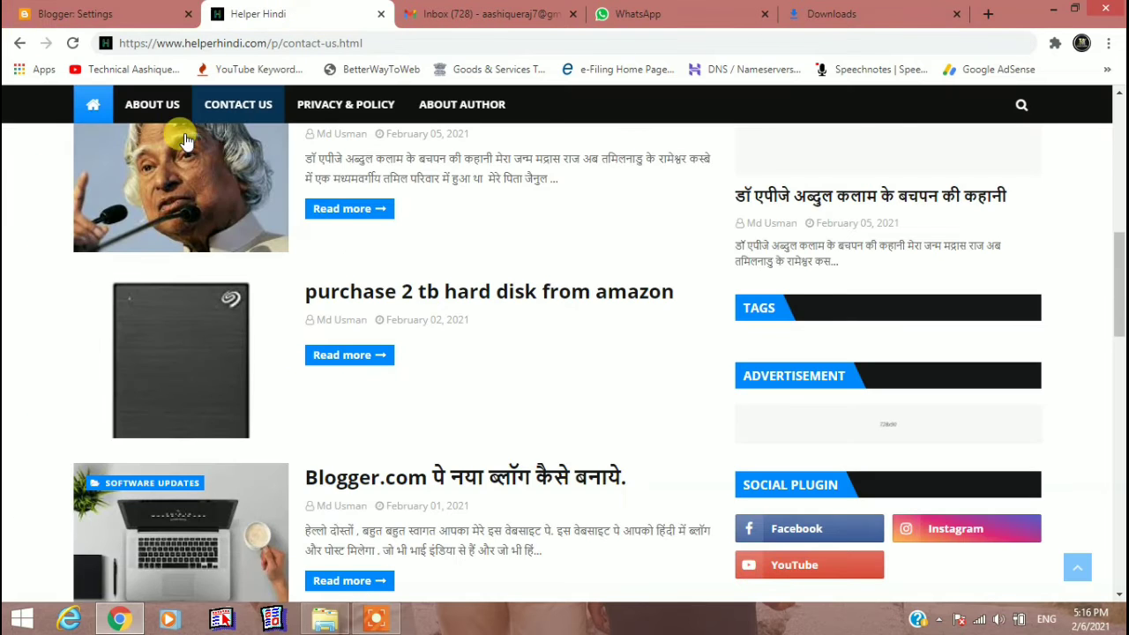
scroll(185, 141, up, 3)
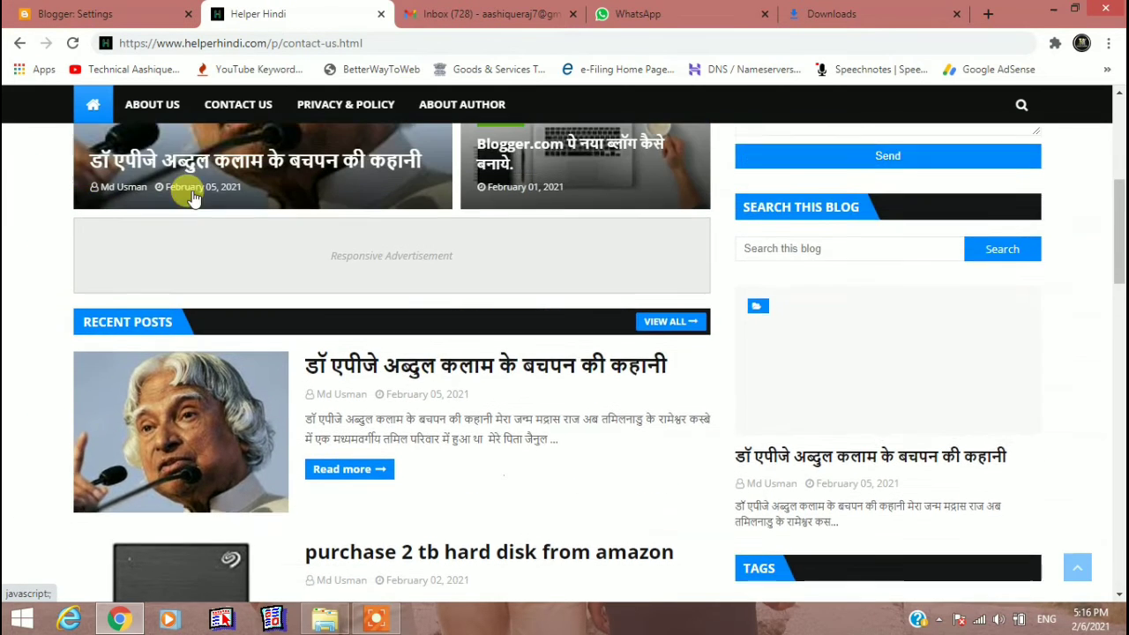
scroll(194, 198, up, 4)
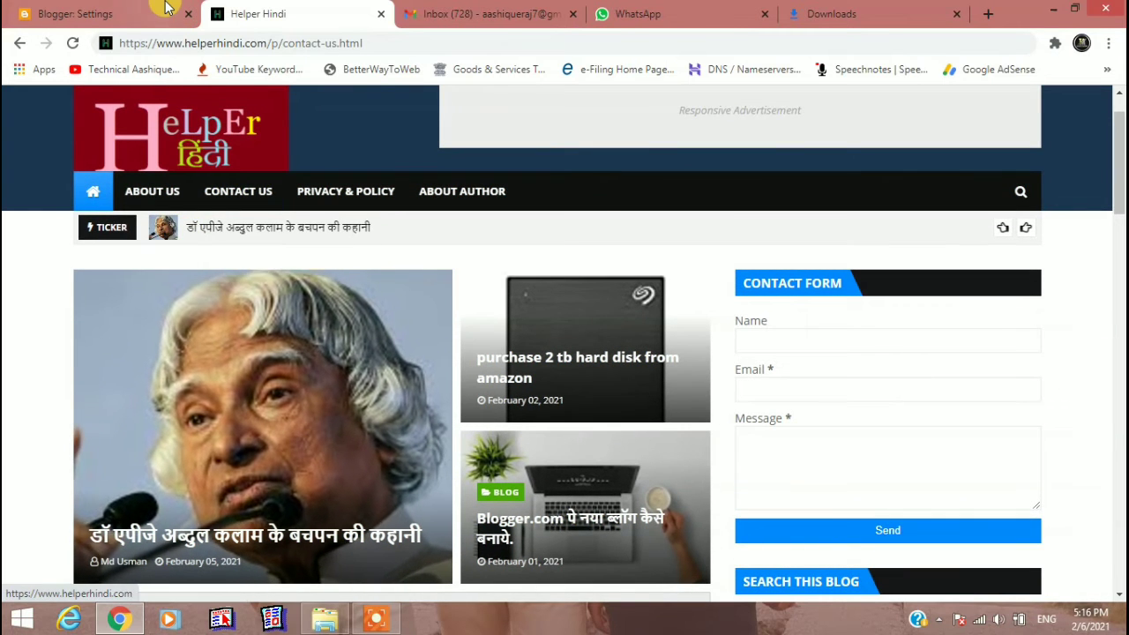
click(166, 8)
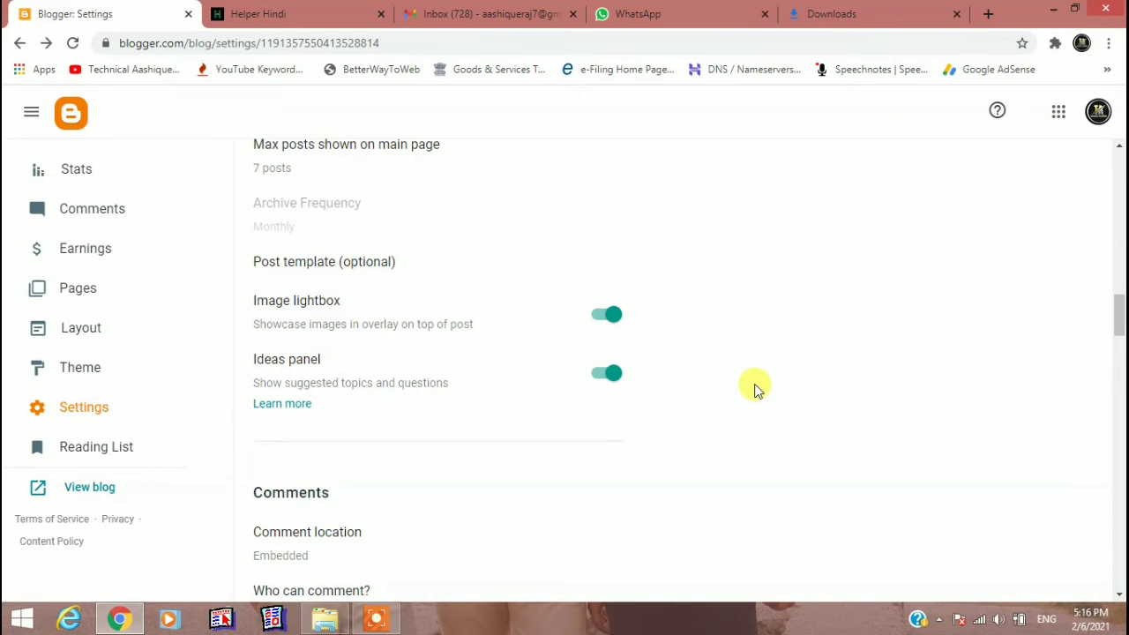
scroll(754, 388, down, 1)
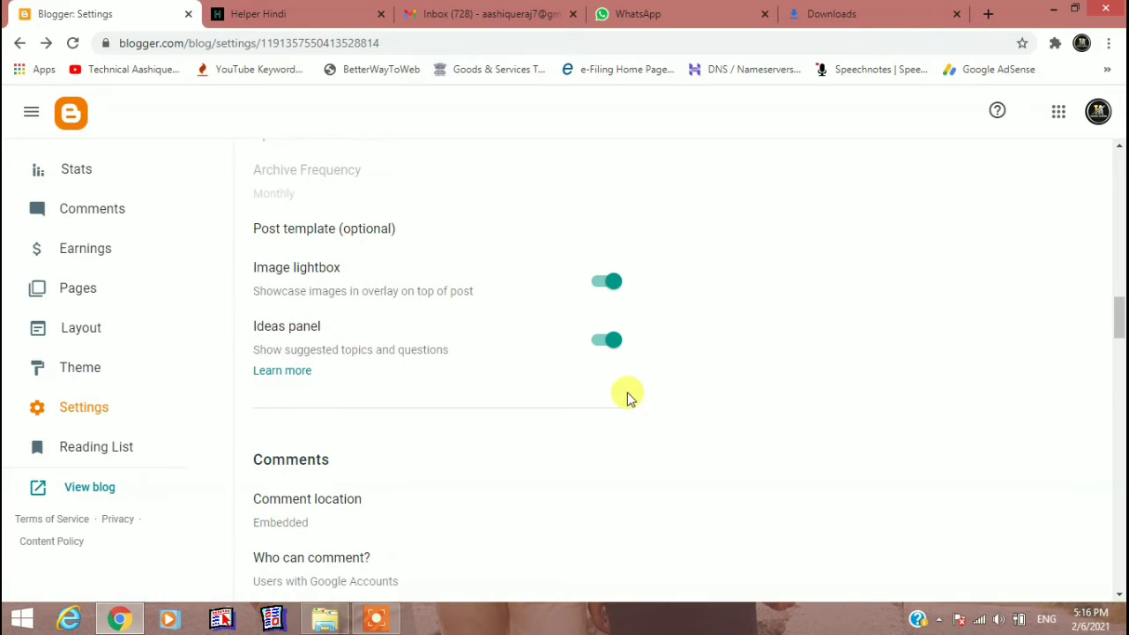
right_click(284, 374)
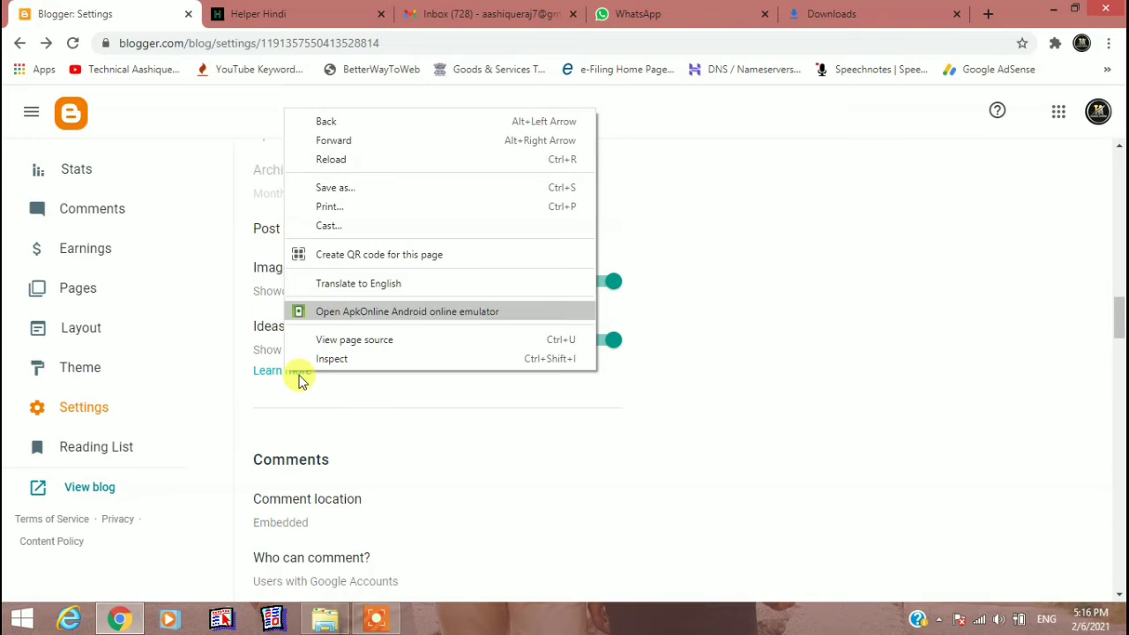
click(592, 411)
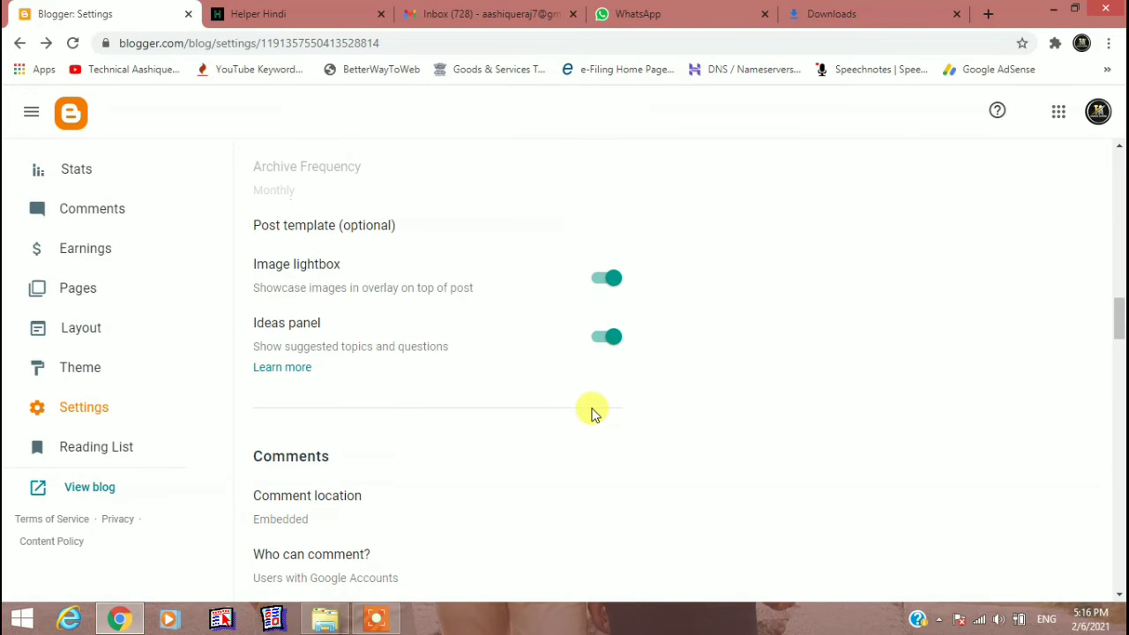
Examine the Comment location choices, trying Popup window, Full page and Embedded, and close the dialog without saving
scroll(592, 411, down, 3)
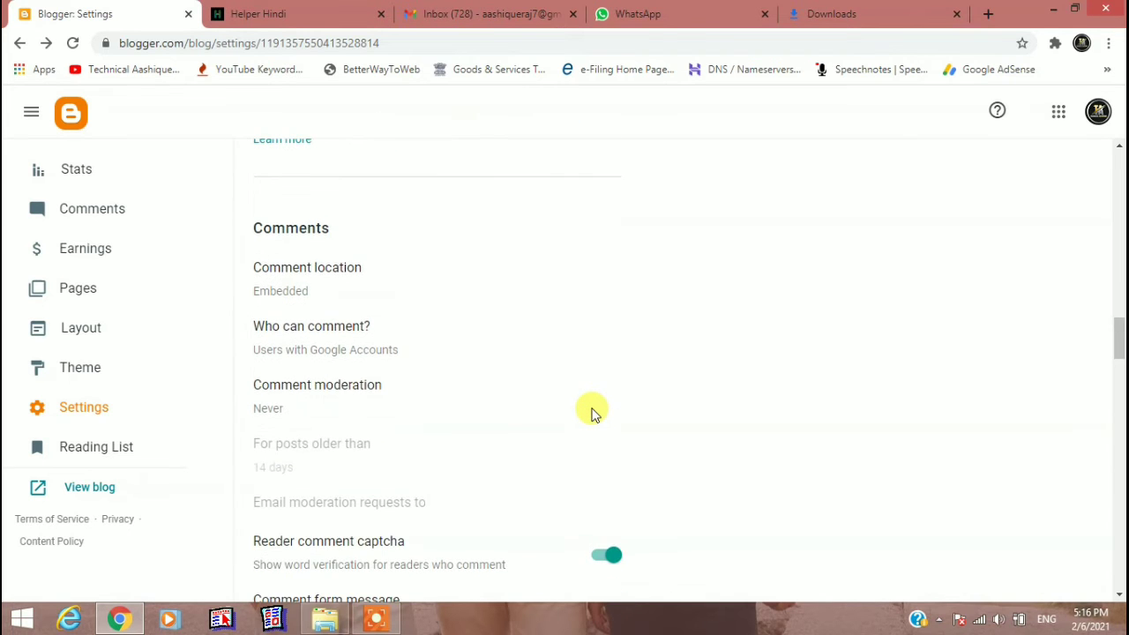
scroll(591, 411, down, 1)
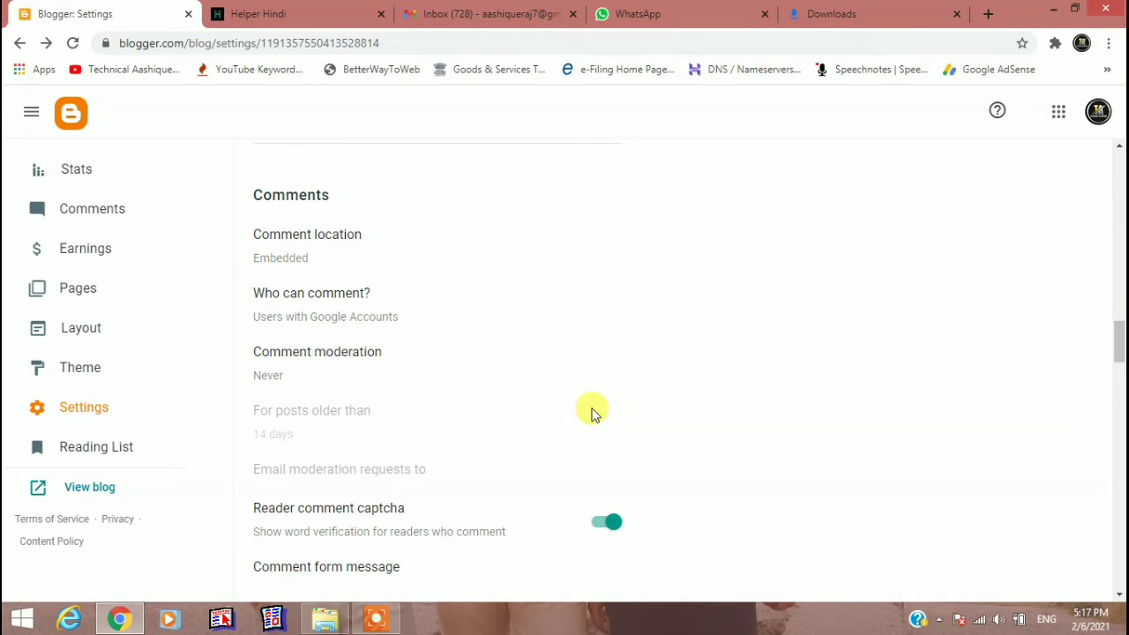
click(289, 235)
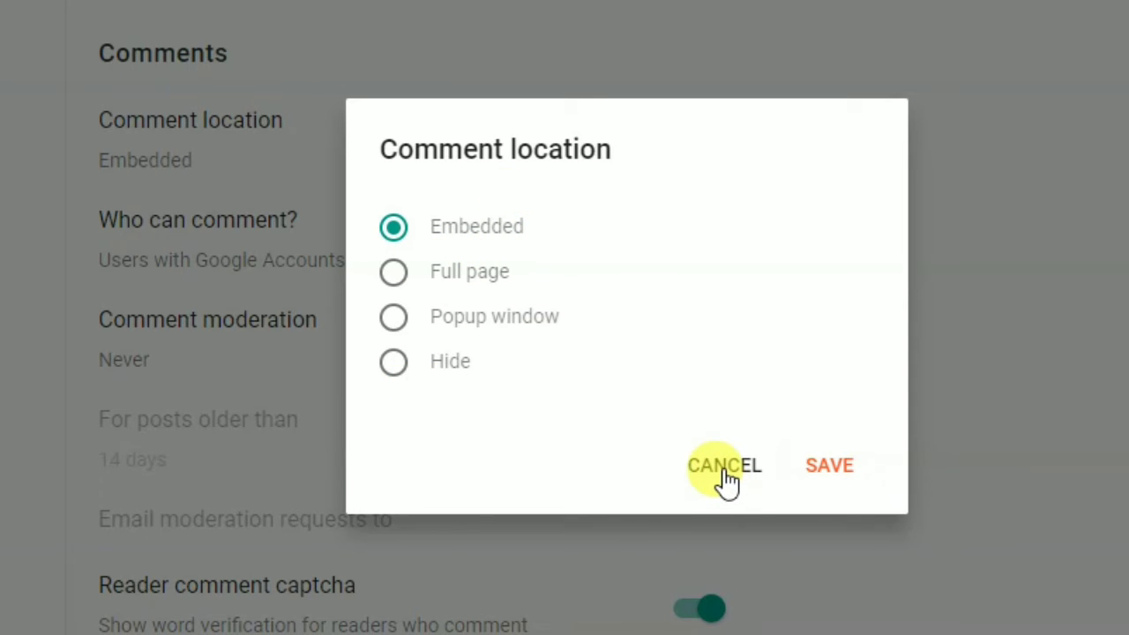
click(393, 317)
click(395, 277)
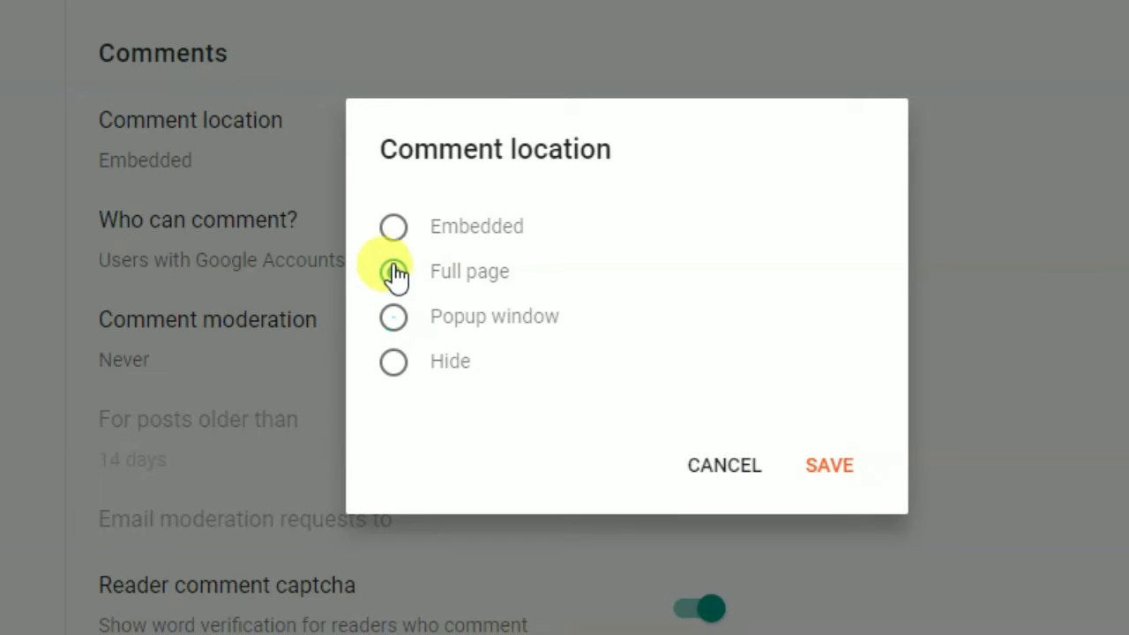
click(393, 232)
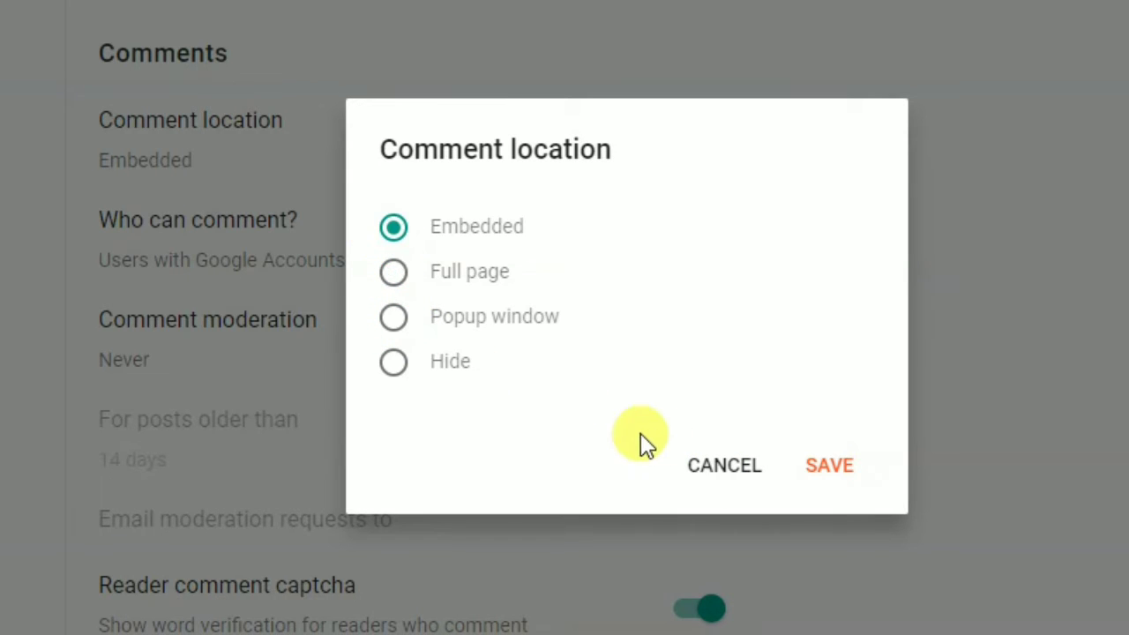
click(754, 472)
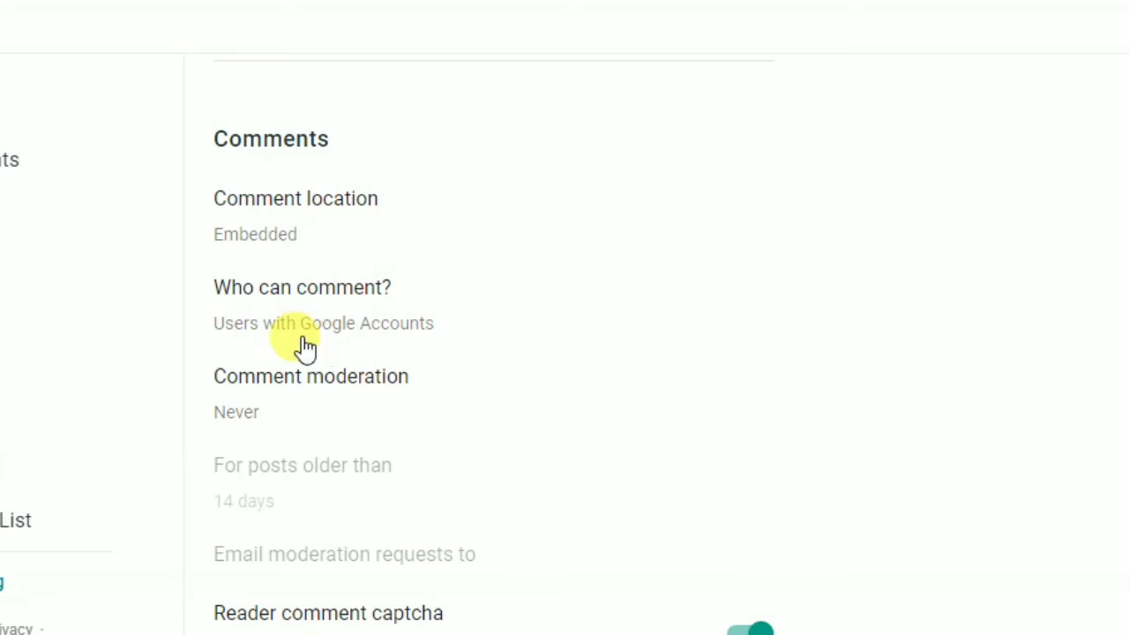
Examine the choices for who can comment and for comment moderation, closing each dialog without saving
click(328, 309)
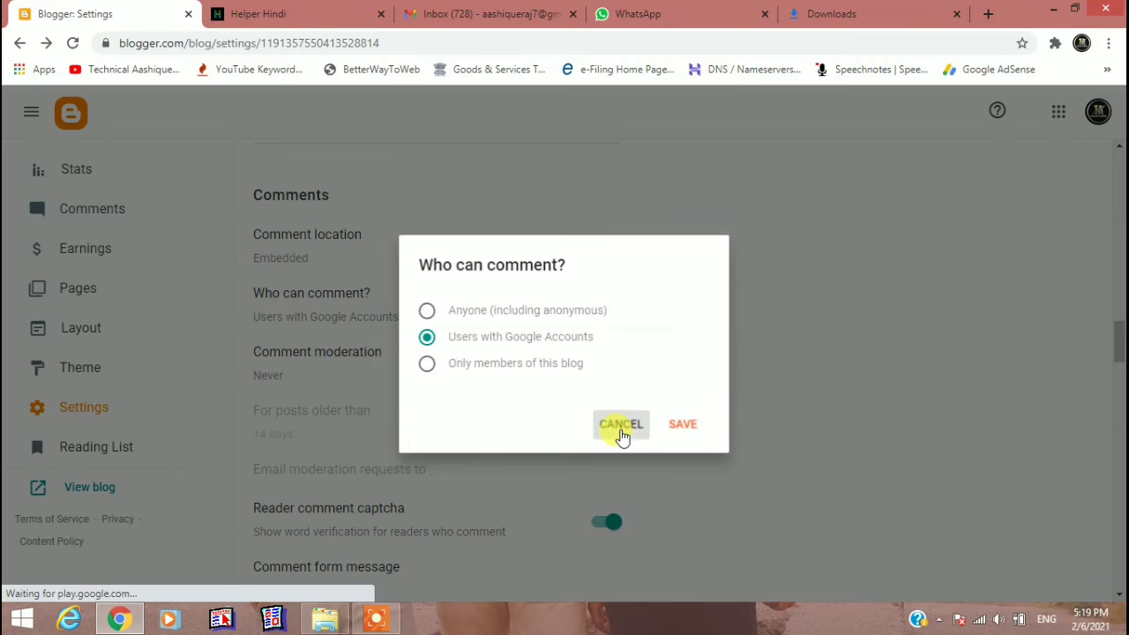
click(769, 487)
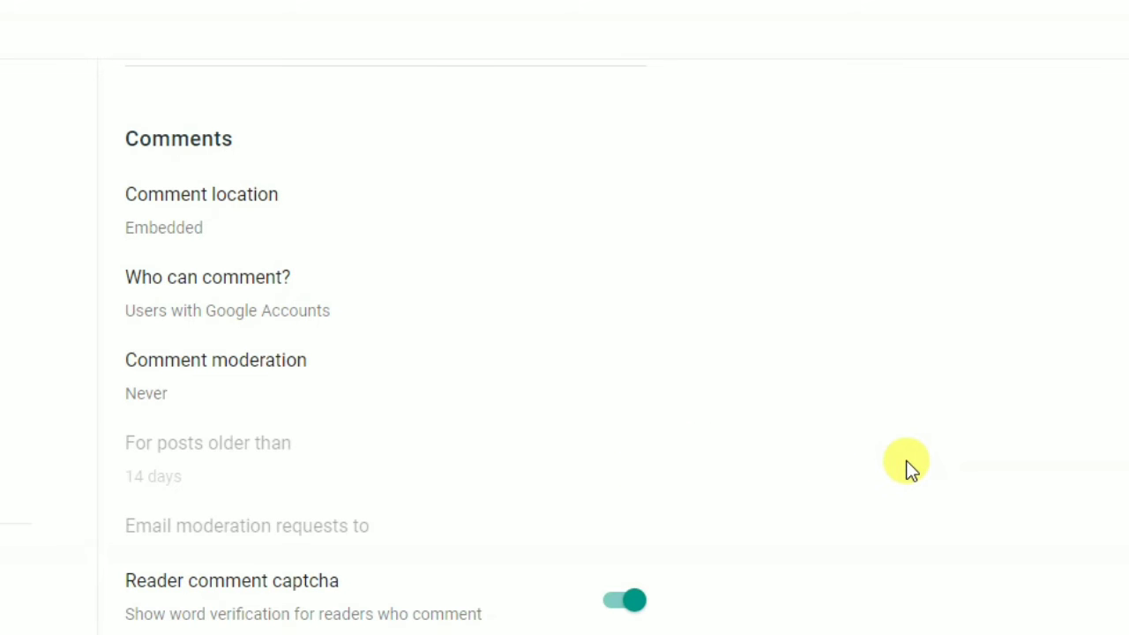
scroll(911, 470, down, 4)
scroll(911, 470, up, 1)
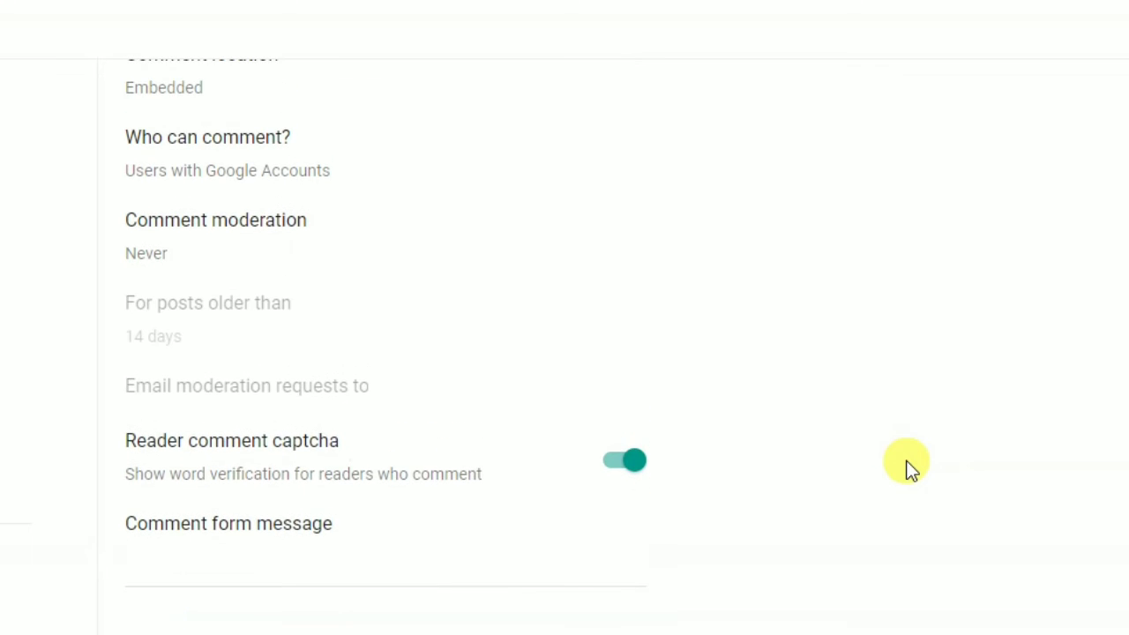
click(185, 222)
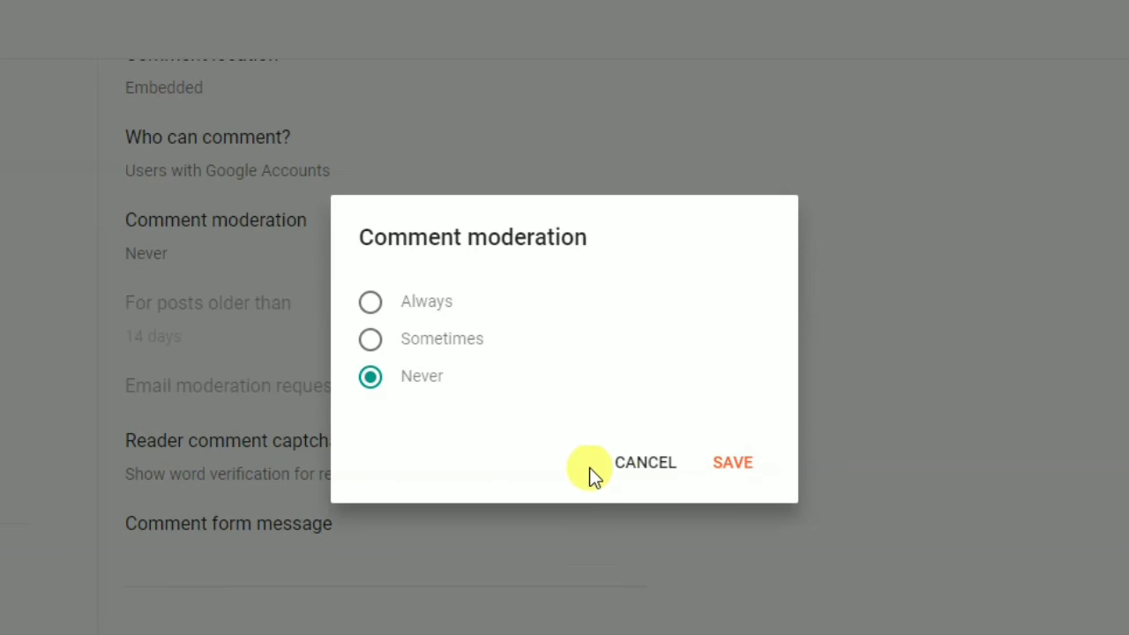
click(646, 471)
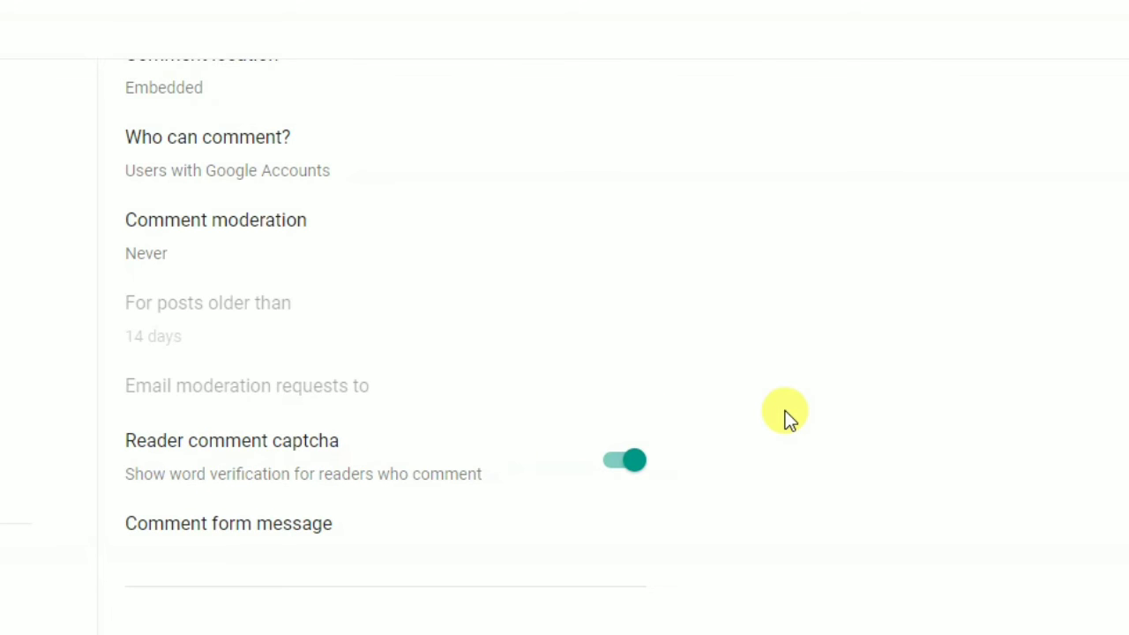
Inspect the comment form message editor in the Comments settings and close it without saving
scroll(793, 411, down, 3)
scroll(793, 410, down, 1)
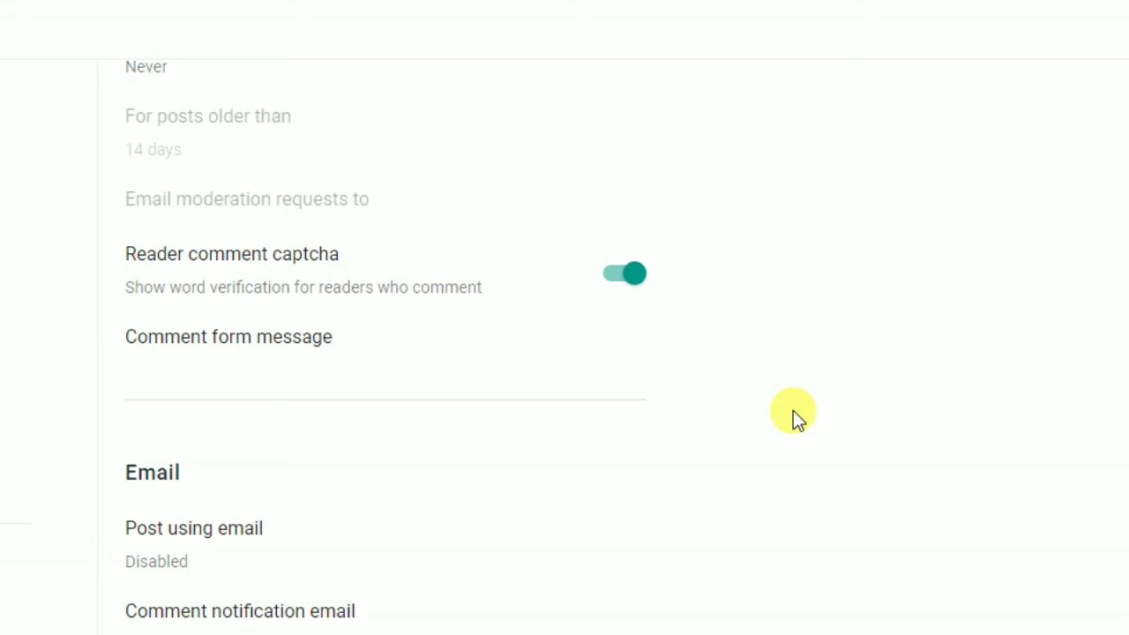
click(244, 341)
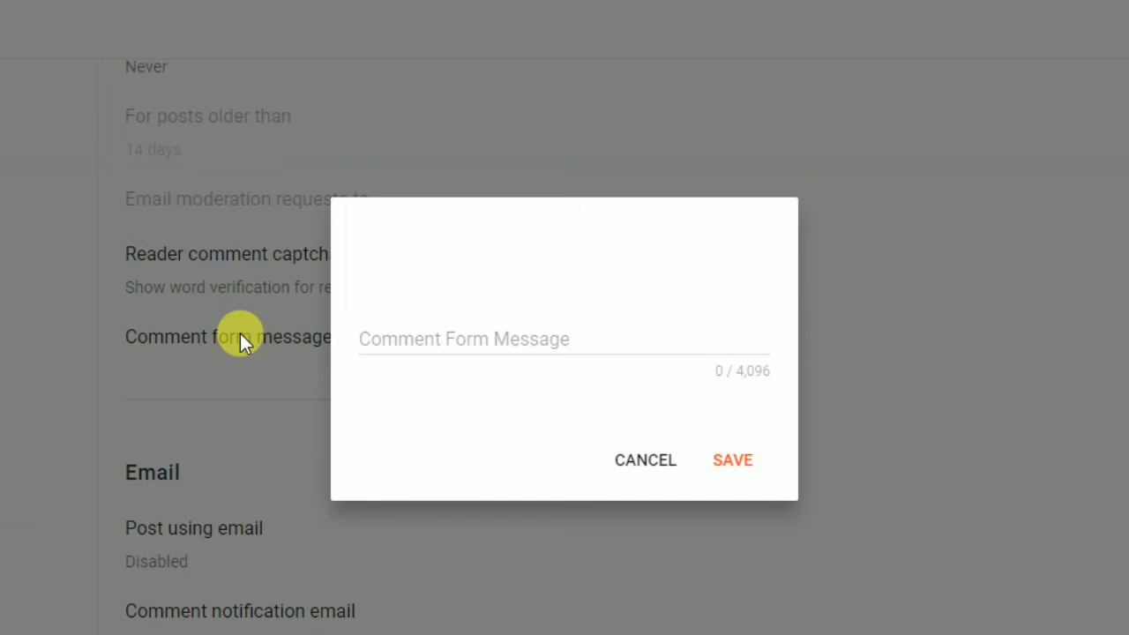
click(403, 340)
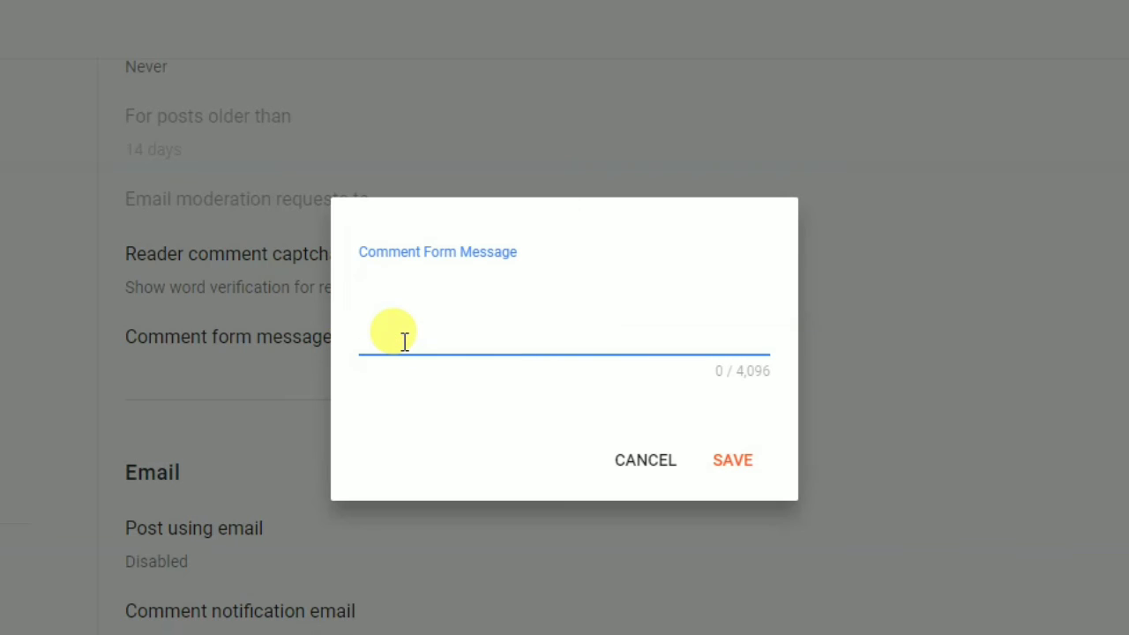
click(635, 462)
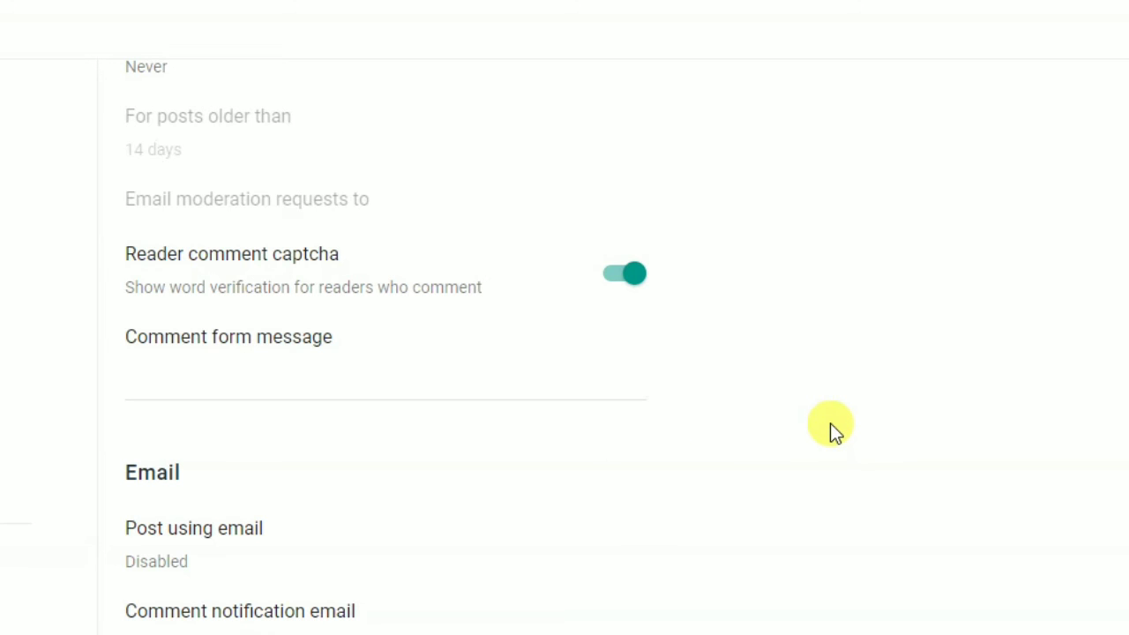
Inspect the comment notification email and pending comment notification emails settings in the Email section, closing each dialog without saving
scroll(830, 423, down, 4)
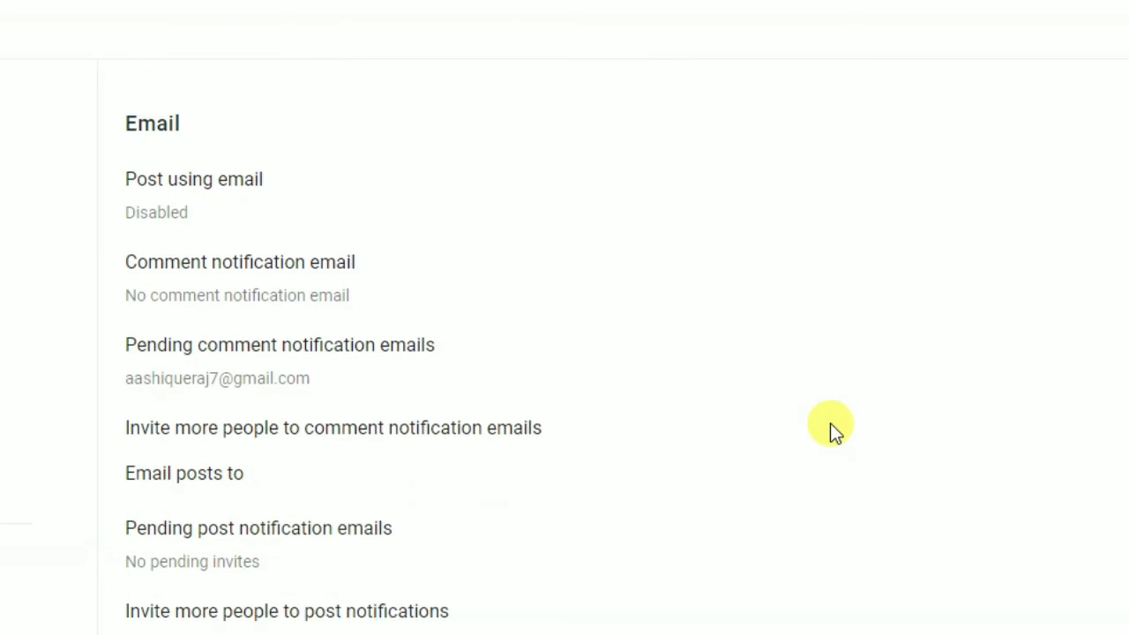
scroll(830, 423, up, 1)
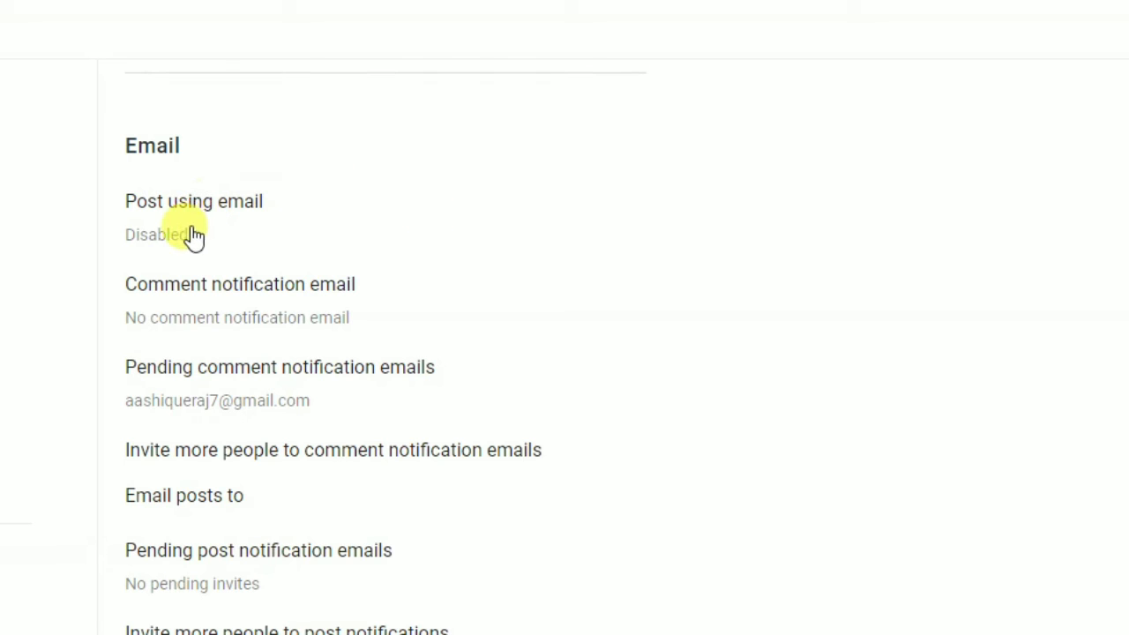
click(241, 293)
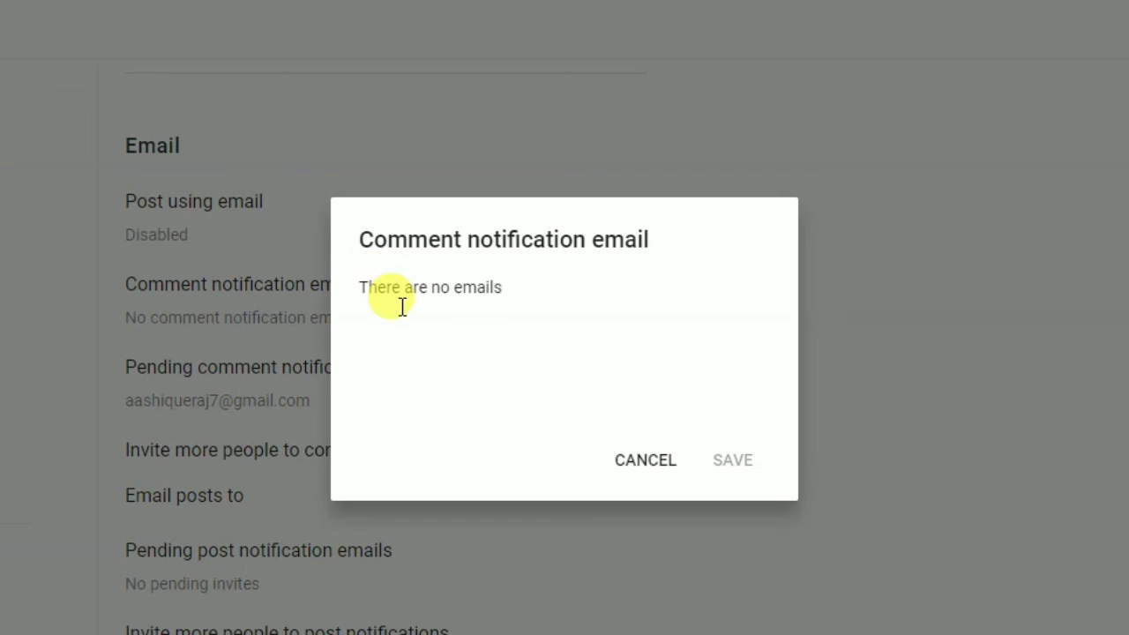
click(637, 462)
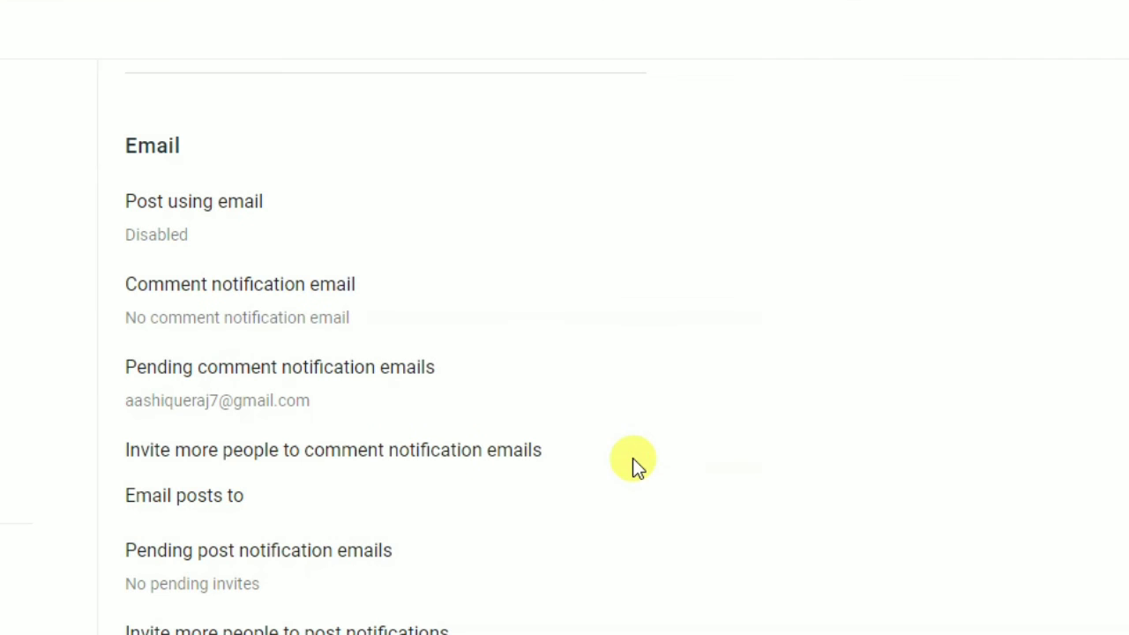
click(220, 399)
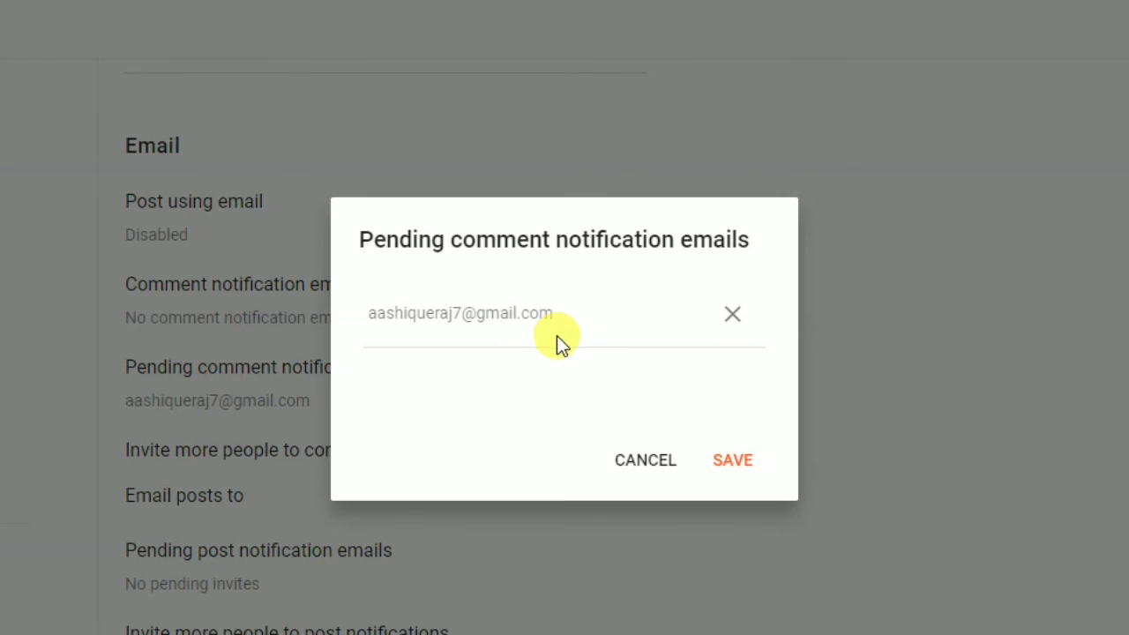
click(640, 457)
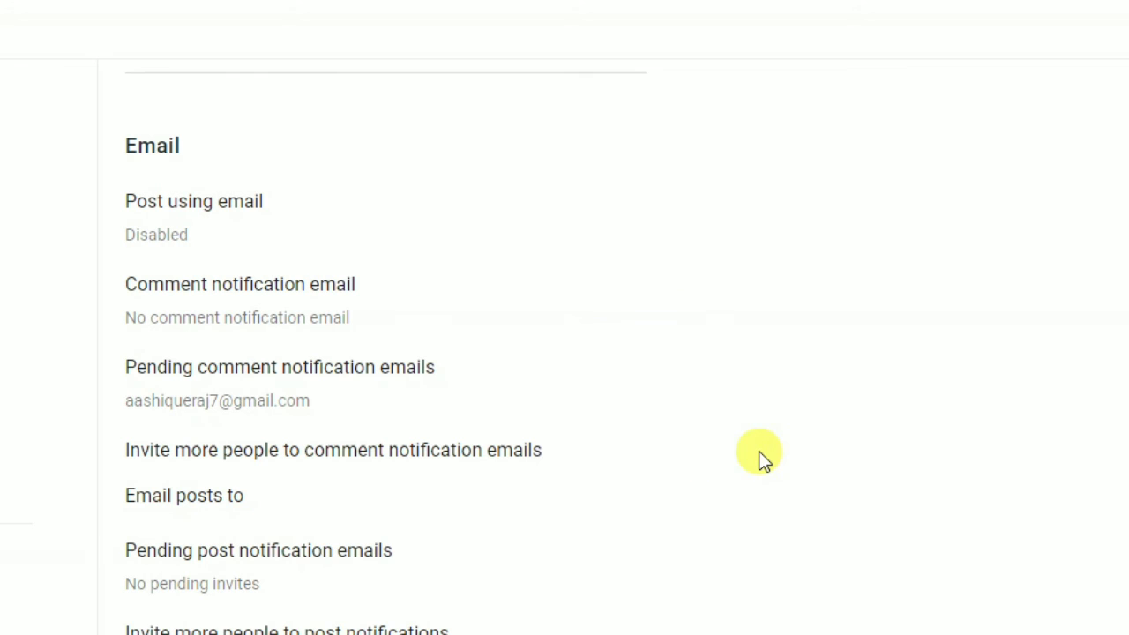
Inspect the invitation form for comment notification emails and the Email posts to setting, cancelling both dialogs
scroll(763, 458, down, 1)
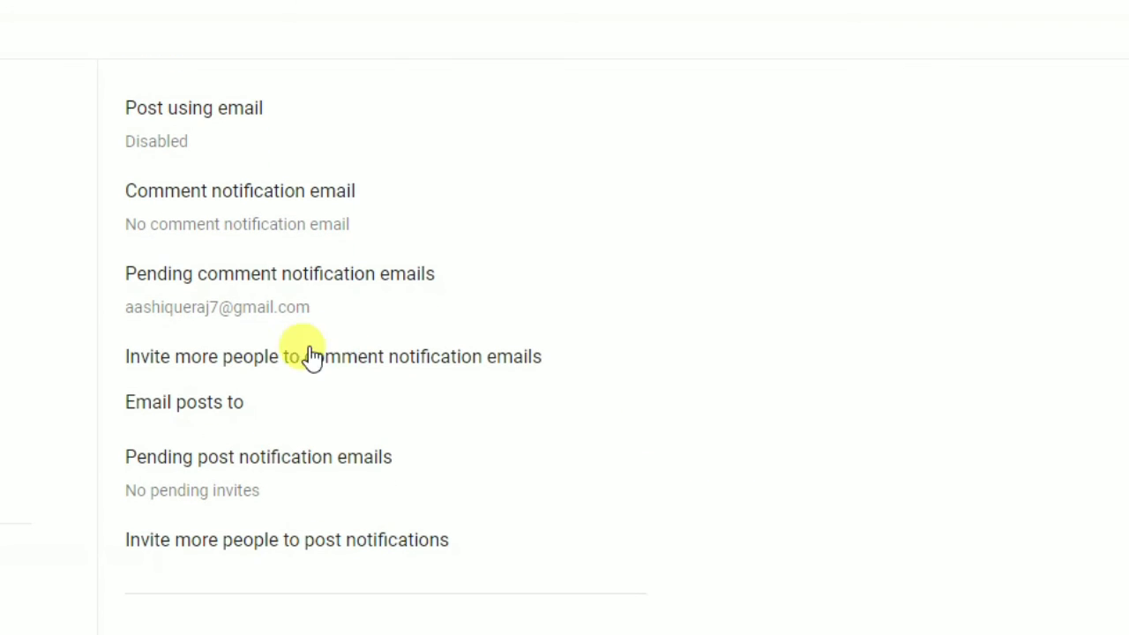
click(309, 358)
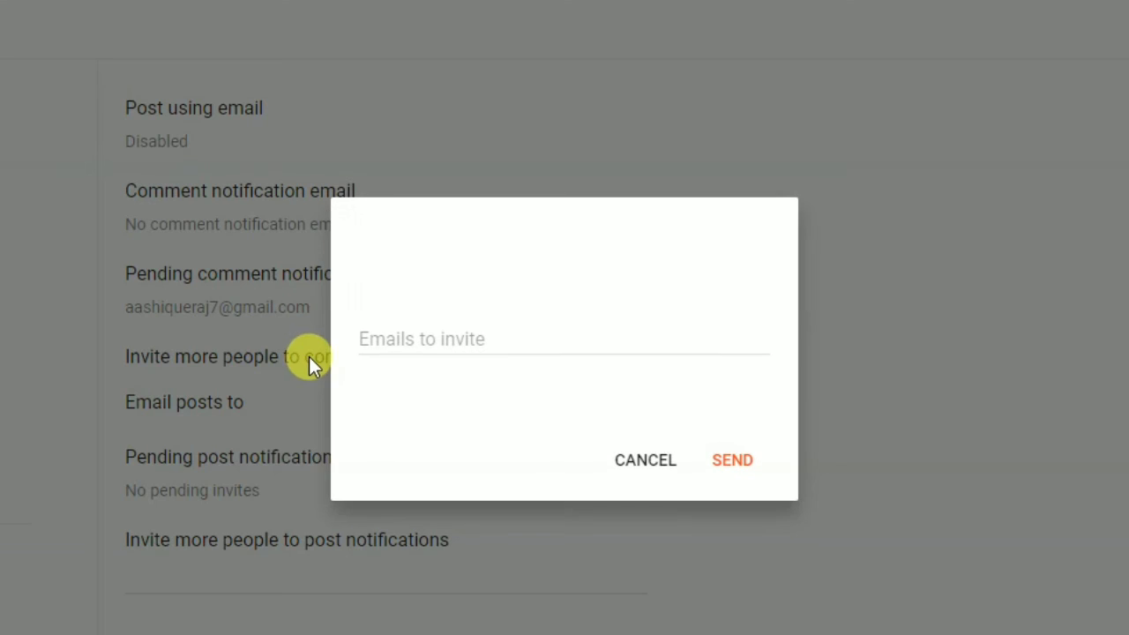
click(638, 451)
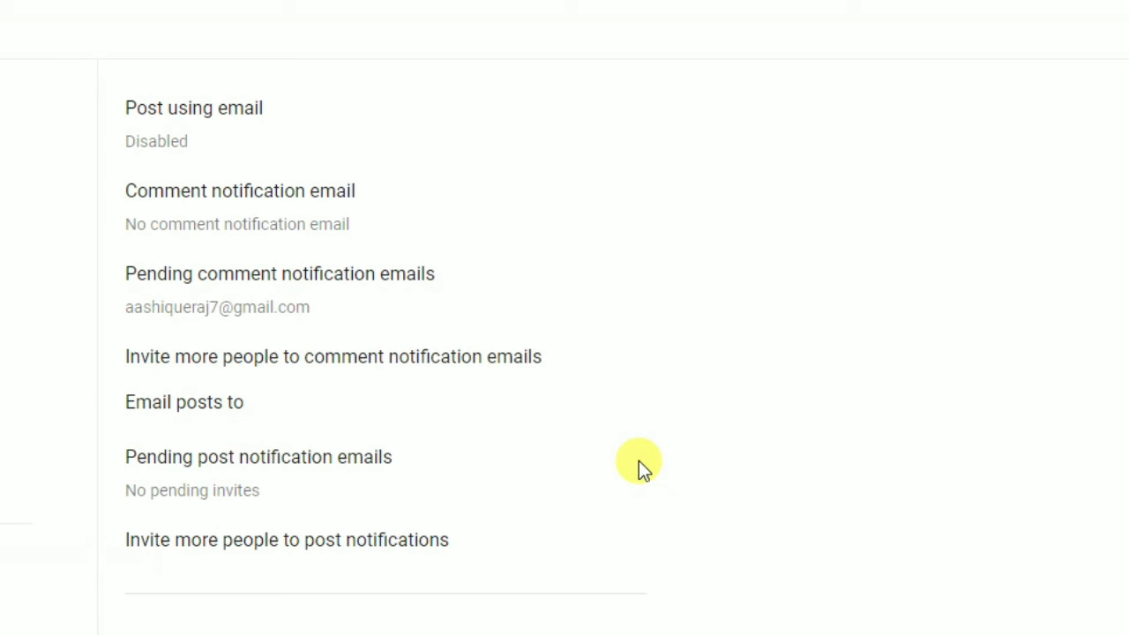
click(200, 403)
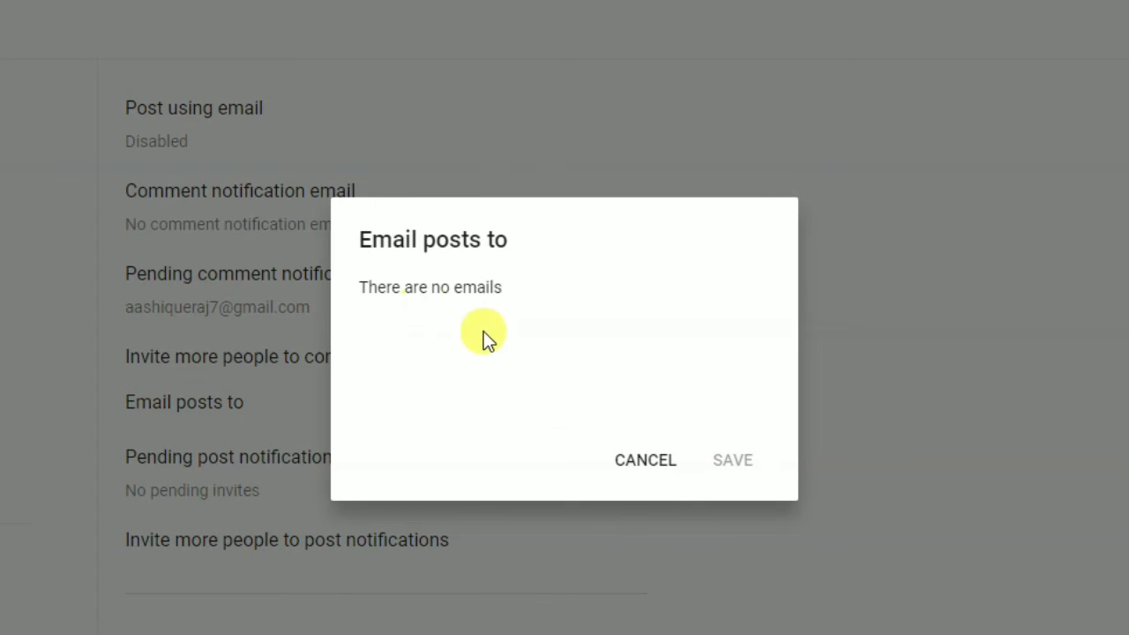
click(679, 459)
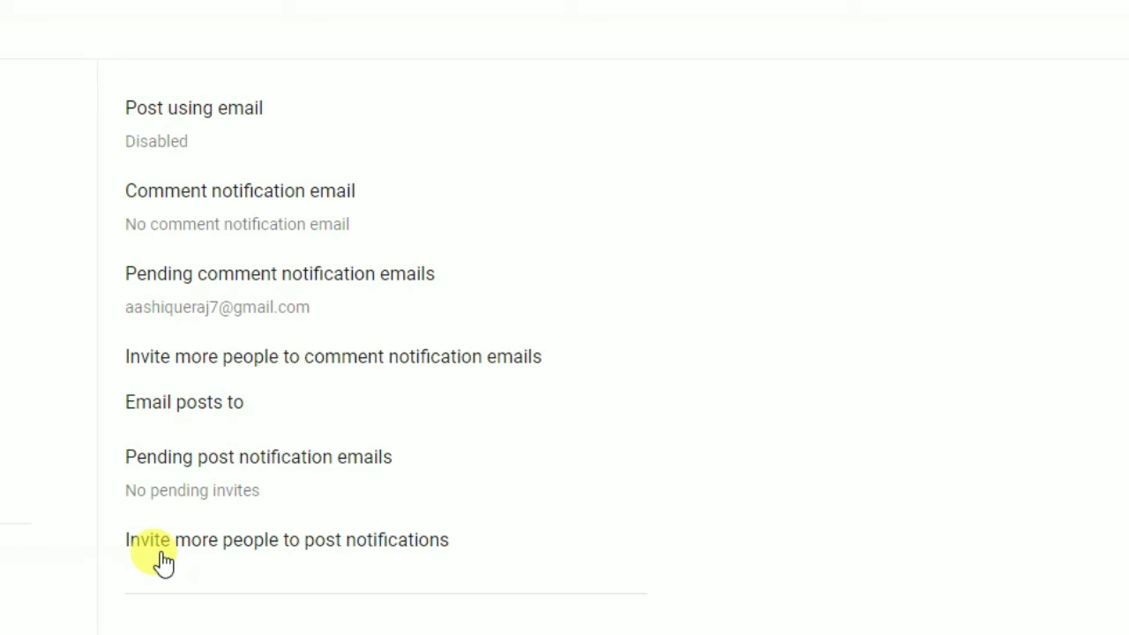
Look over the remaining settings from Formatting through Crawlers and indexing to the site feed options, and return to the Formatting section
scroll(955, 379, down, 3)
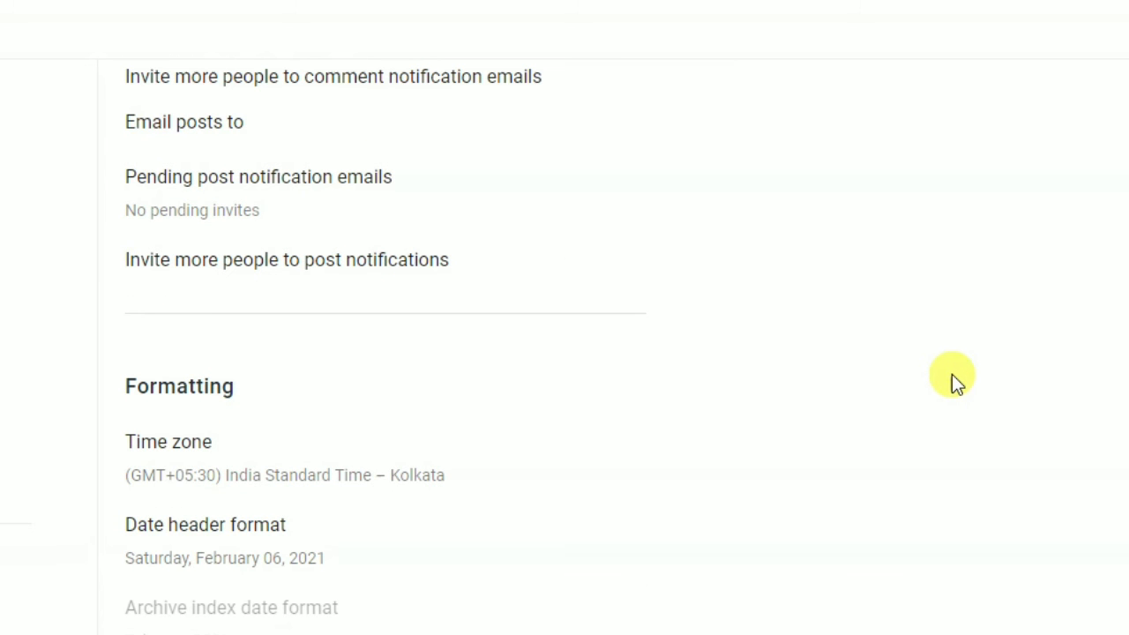
scroll(952, 374, down, 3)
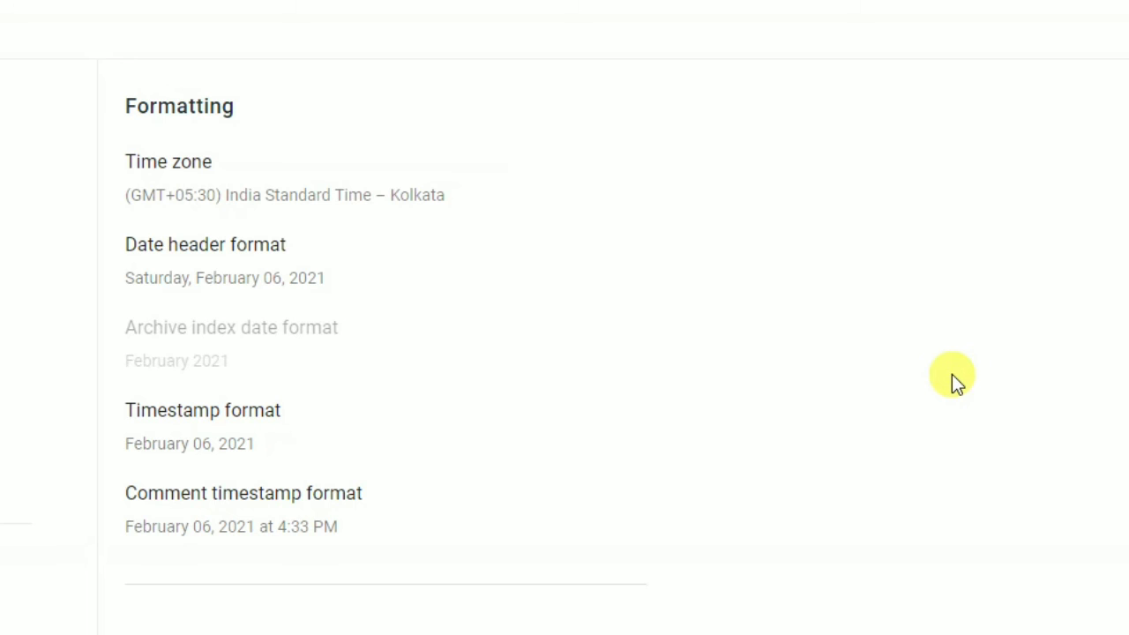
scroll(952, 374, down, 12)
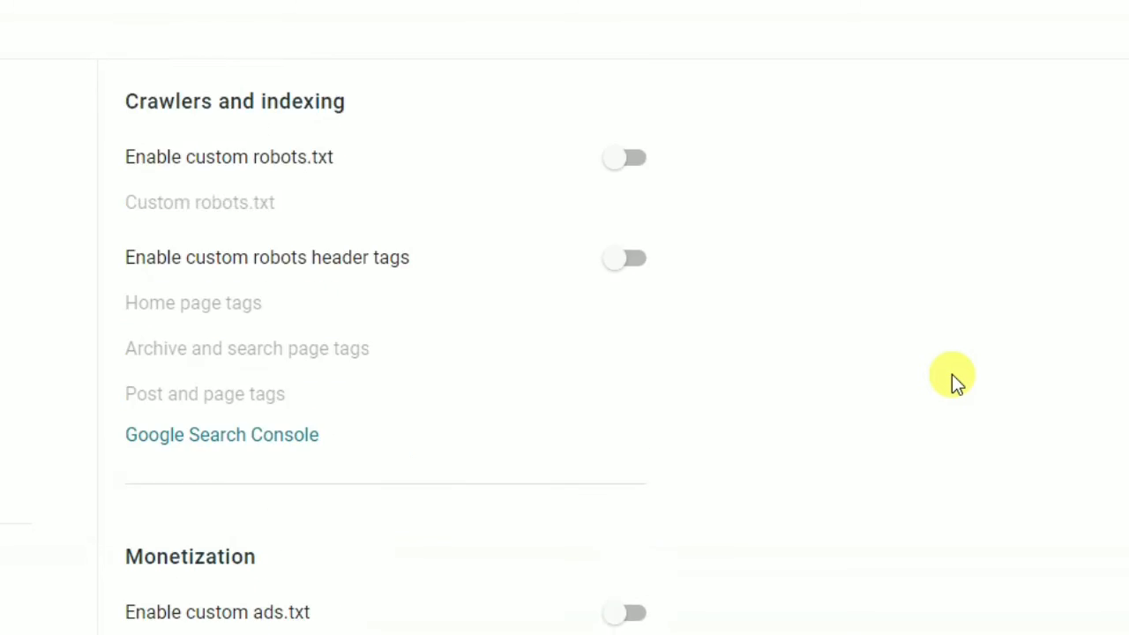
scroll(952, 374, down, 5)
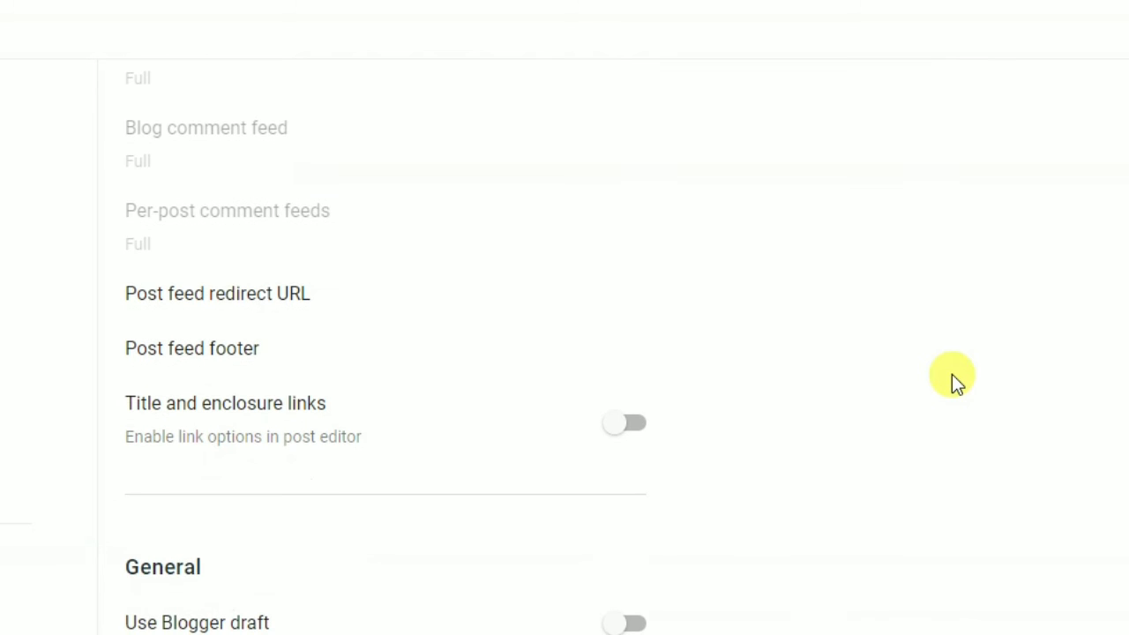
scroll(951, 374, up, 1)
scroll(952, 374, up, 15)
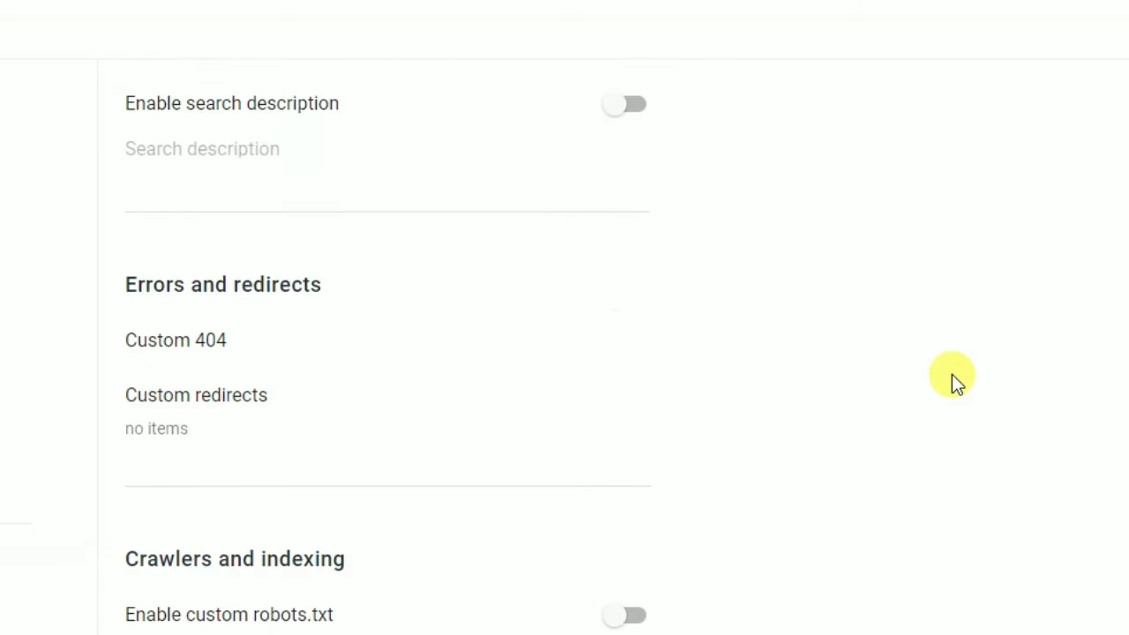
scroll(951, 374, up, 2)
scroll(952, 374, up, 3)
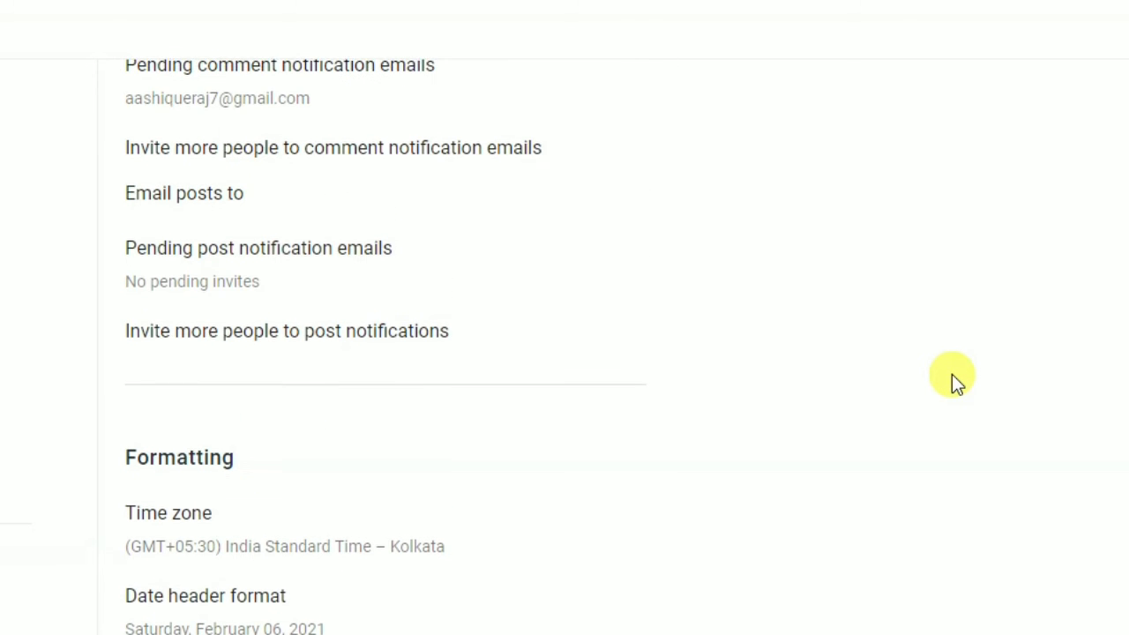
scroll(952, 374, down, 3)
scroll(952, 374, down, 1)
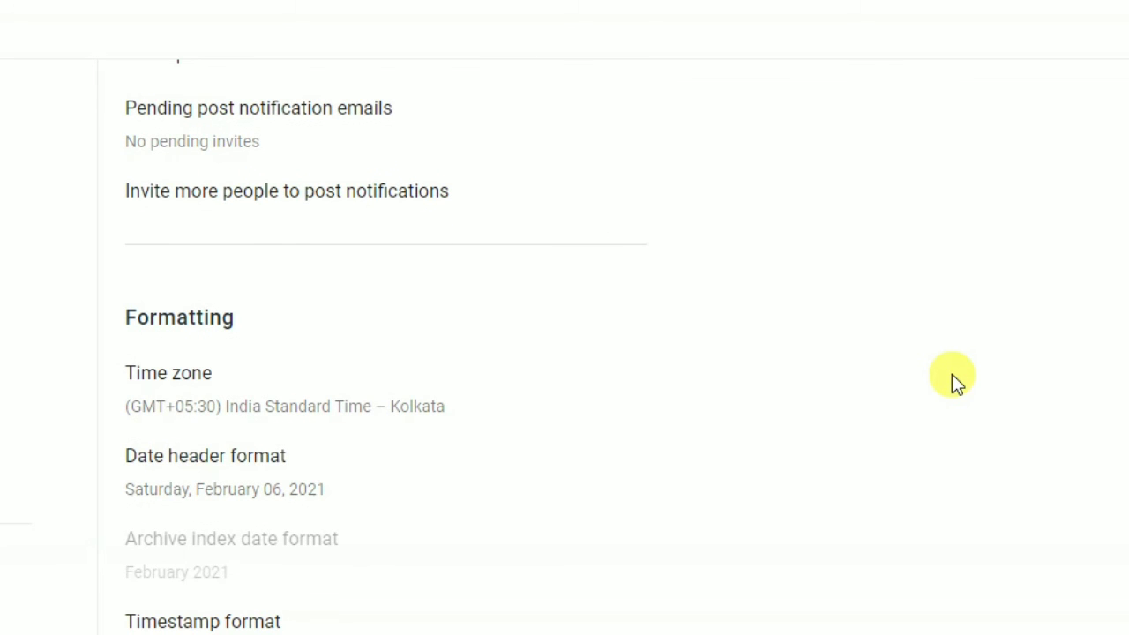
scroll(951, 373, down, 2)
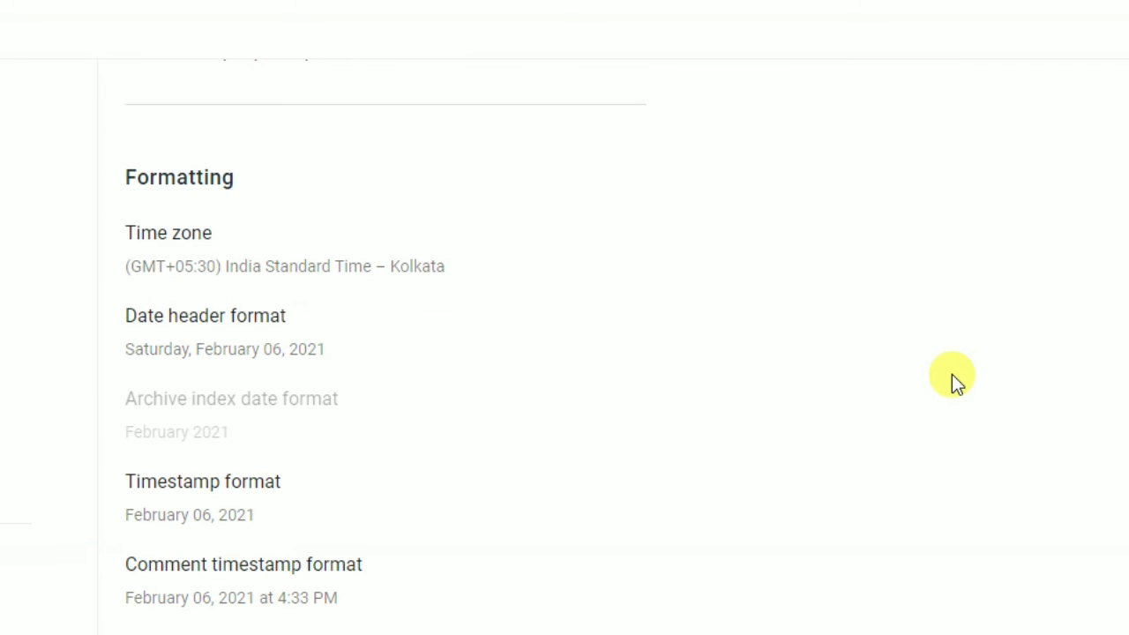